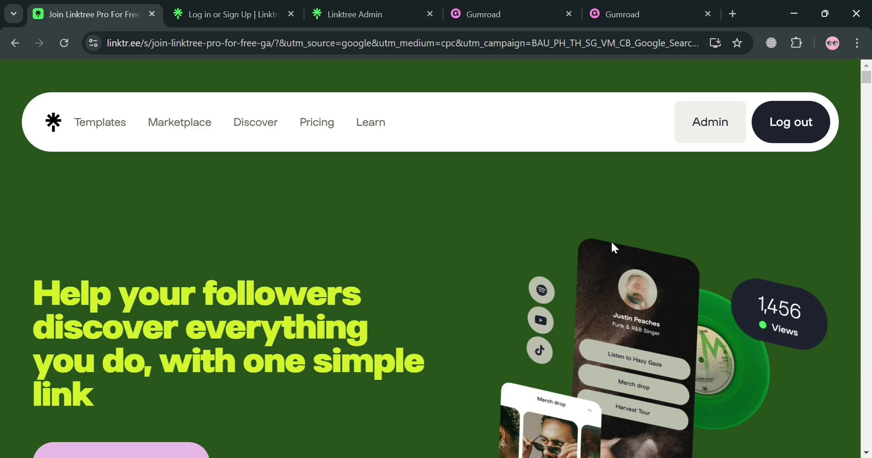
Review the Linktree Pro landing page from the hero banner through the feature cards to the mini-website examples.
{"action": "scroll", "coordinate": [596, 275], "scroll_direction": "down", "scroll_amount": 5}
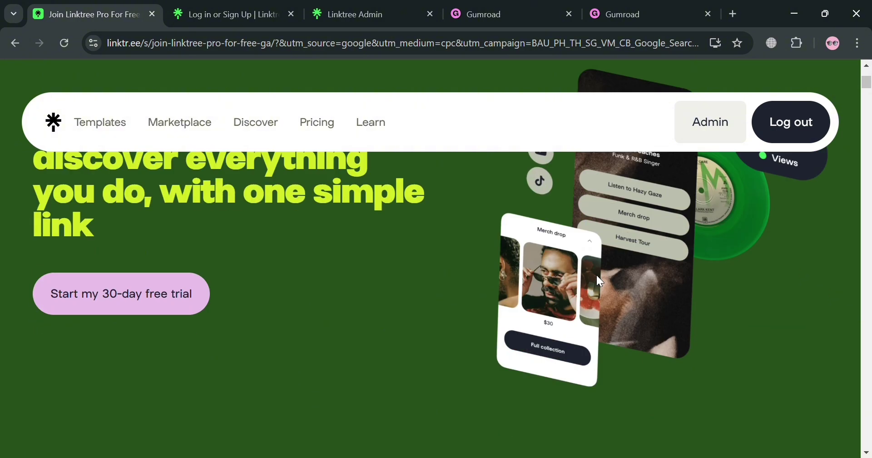
{"action": "scroll", "coordinate": [597, 275], "scroll_direction": "up", "scroll_amount": 5}
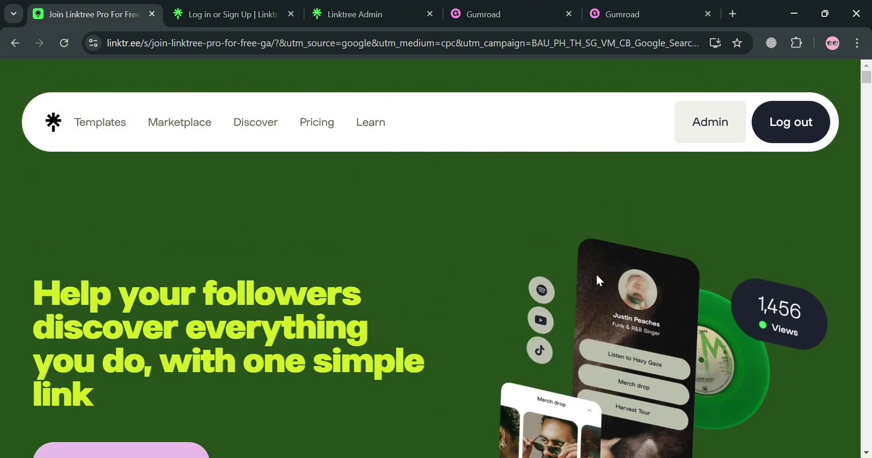
{"action": "scroll", "coordinate": [597, 278], "scroll_direction": "down", "scroll_amount": 8}
{"action": "scroll", "coordinate": [597, 277], "scroll_direction": "down", "scroll_amount": 6}
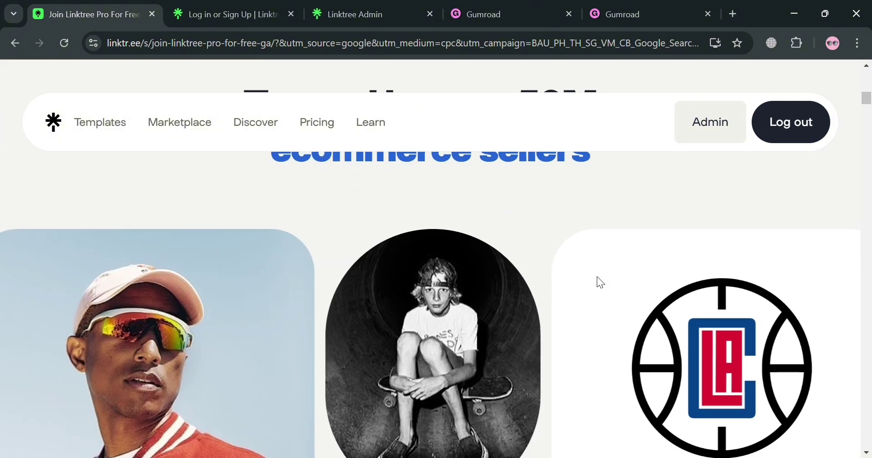
{"action": "scroll", "coordinate": [600, 278], "scroll_direction": "down", "scroll_amount": 5}
{"action": "scroll", "coordinate": [605, 284], "scroll_direction": "down", "scroll_amount": 3}
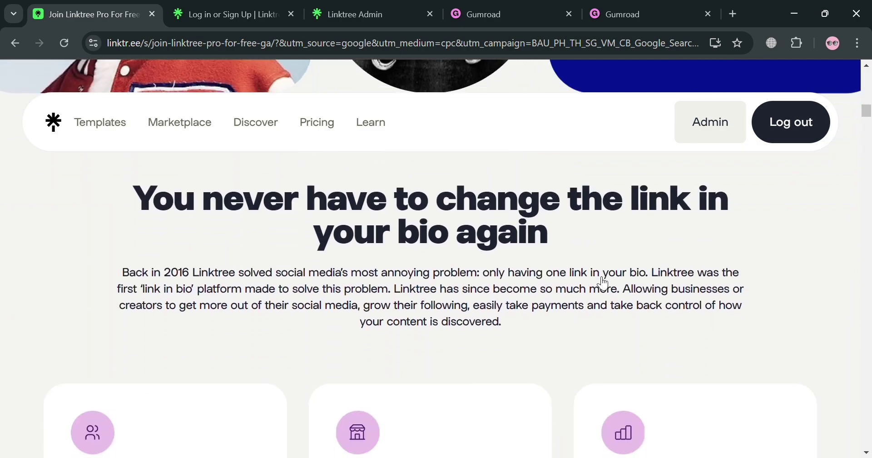
{"action": "scroll", "coordinate": [604, 284], "scroll_direction": "down", "scroll_amount": 4}
{"action": "scroll", "coordinate": [604, 283], "scroll_direction": "down", "scroll_amount": 4}
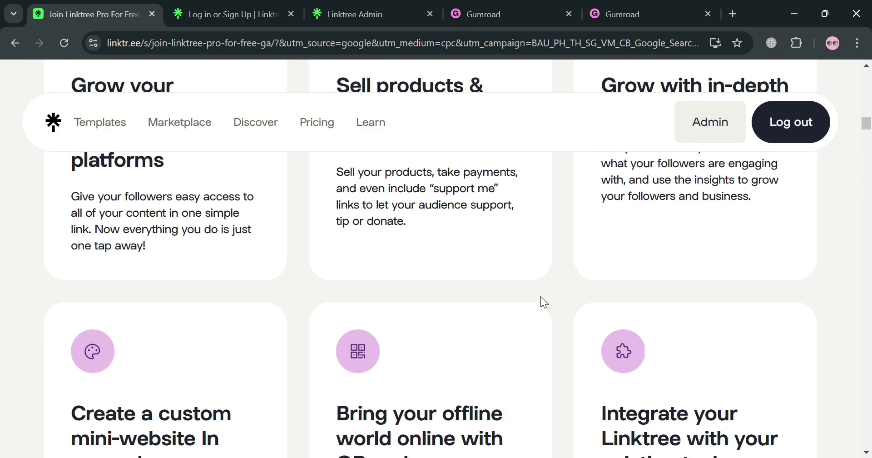
{"action": "scroll", "coordinate": [539, 296], "scroll_direction": "down", "scroll_amount": 10}
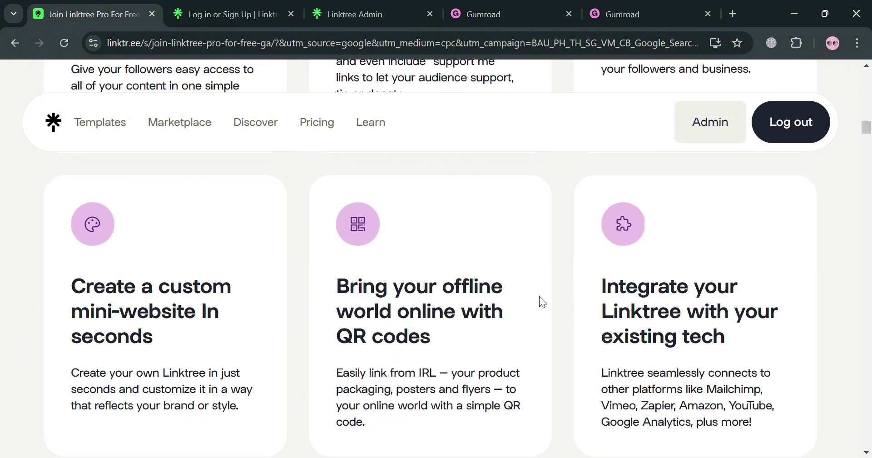
{"action": "scroll", "coordinate": [540, 296], "scroll_direction": "down", "scroll_amount": 5}
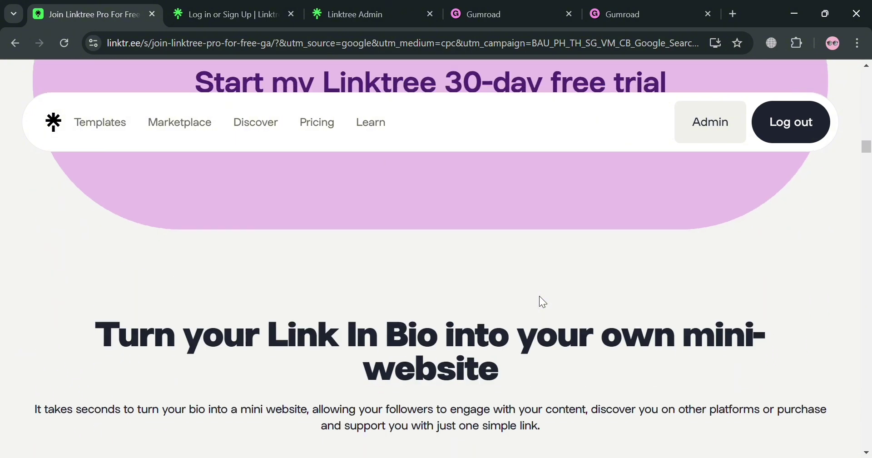
{"action": "scroll", "coordinate": [543, 302], "scroll_direction": "down", "scroll_amount": 4}
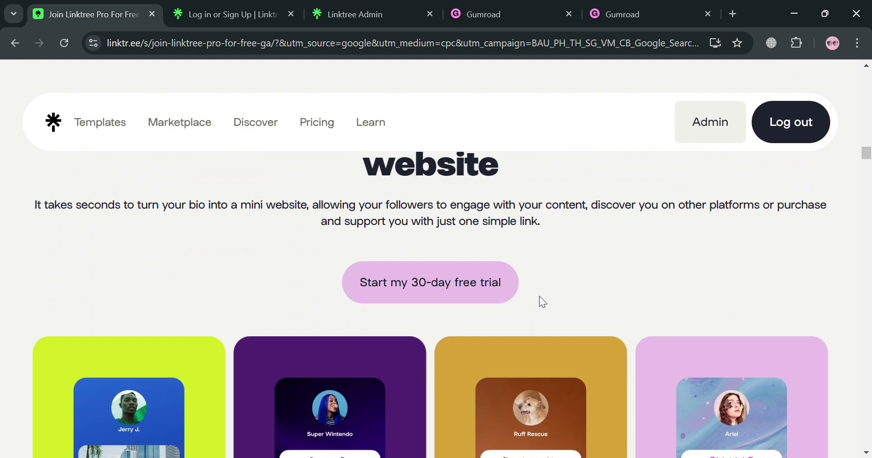
{"action": "scroll", "coordinate": [543, 302], "scroll_direction": "down", "scroll_amount": 6}
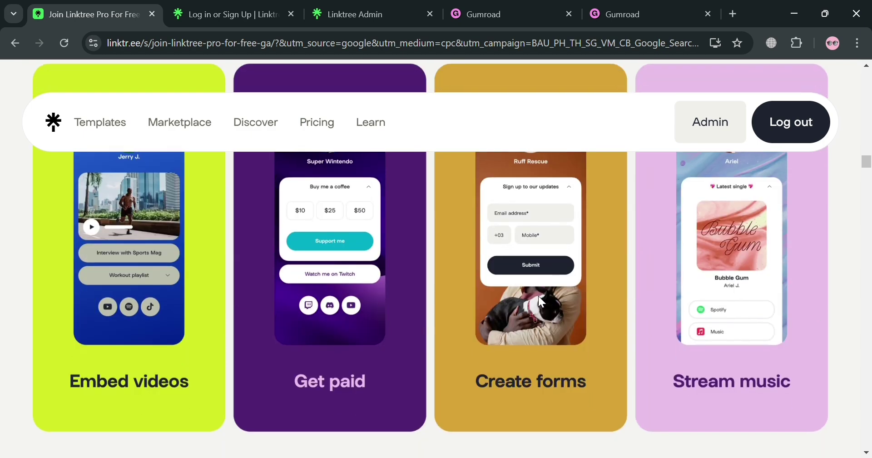
Examine the landing page's brand and business features, user types, how-it-works section, FAQ and footer, and return to the free trial offer.
{"action": "scroll", "coordinate": [540, 301], "scroll_direction": "down", "scroll_amount": 15}
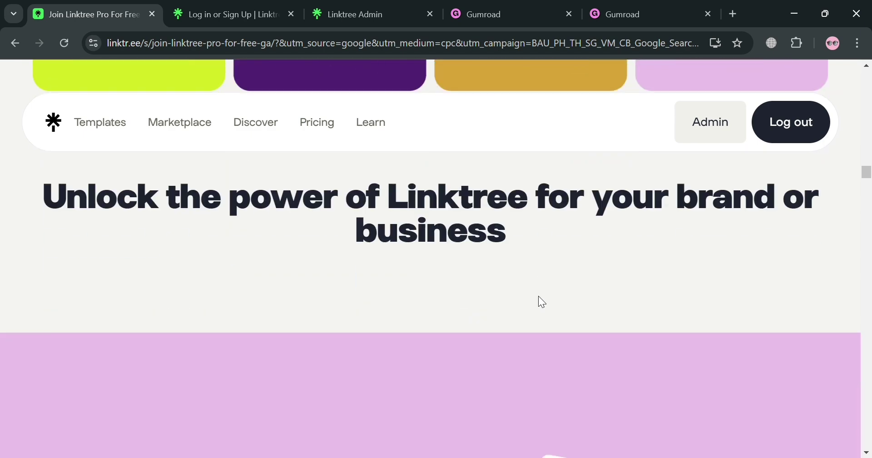
{"action": "scroll", "coordinate": [538, 299], "scroll_direction": "down", "scroll_amount": 1}
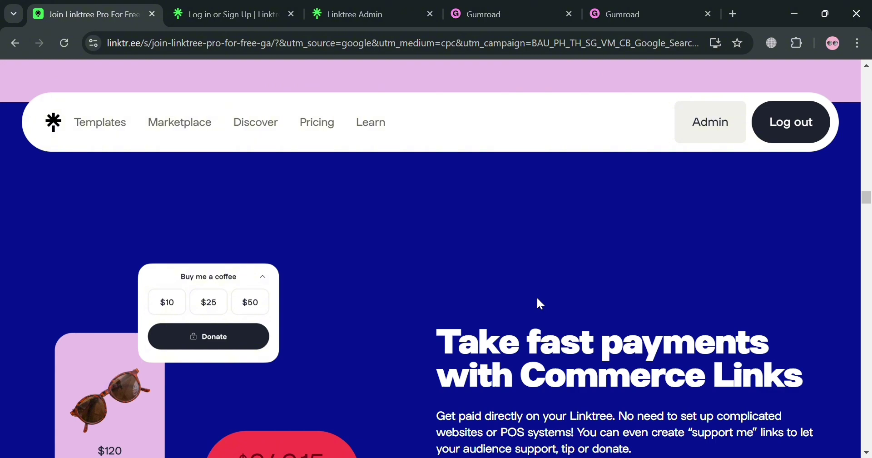
{"action": "scroll", "coordinate": [541, 303], "scroll_direction": "down", "scroll_amount": 6}
{"action": "scroll", "coordinate": [541, 304], "scroll_direction": "down", "scroll_amount": 5}
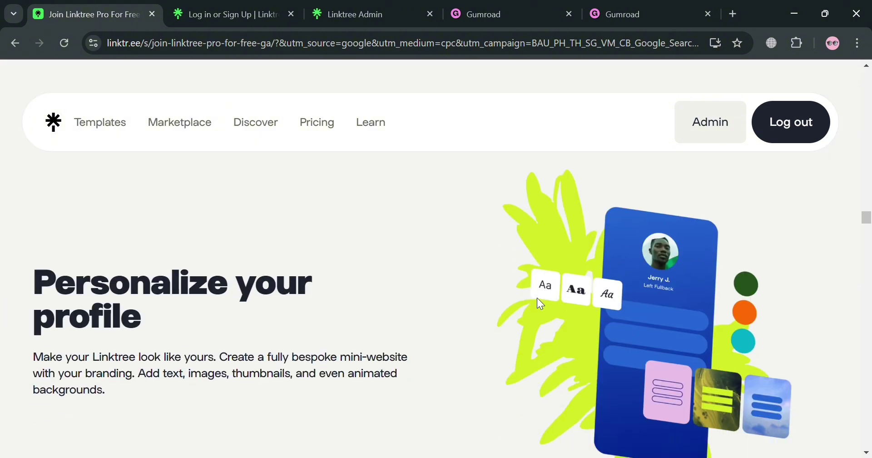
{"action": "scroll", "coordinate": [541, 303], "scroll_direction": "down", "scroll_amount": 12}
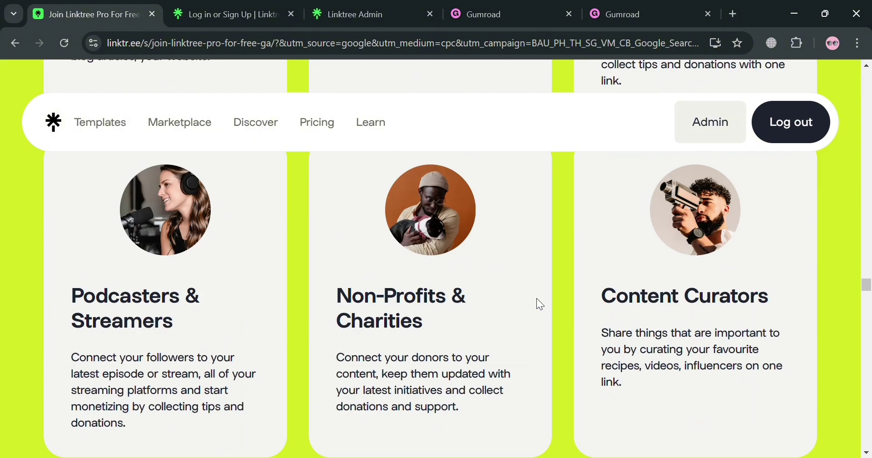
{"action": "scroll", "coordinate": [536, 299], "scroll_direction": "down", "scroll_amount": 10}
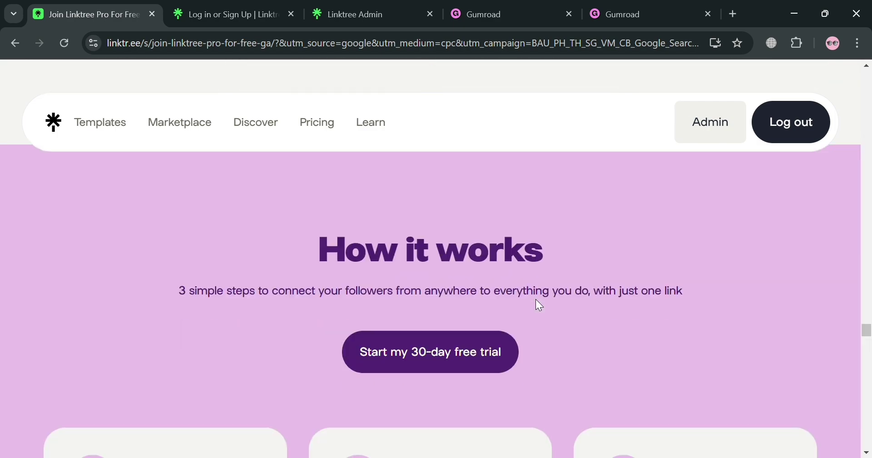
{"action": "scroll", "coordinate": [537, 301], "scroll_direction": "down", "scroll_amount": 10}
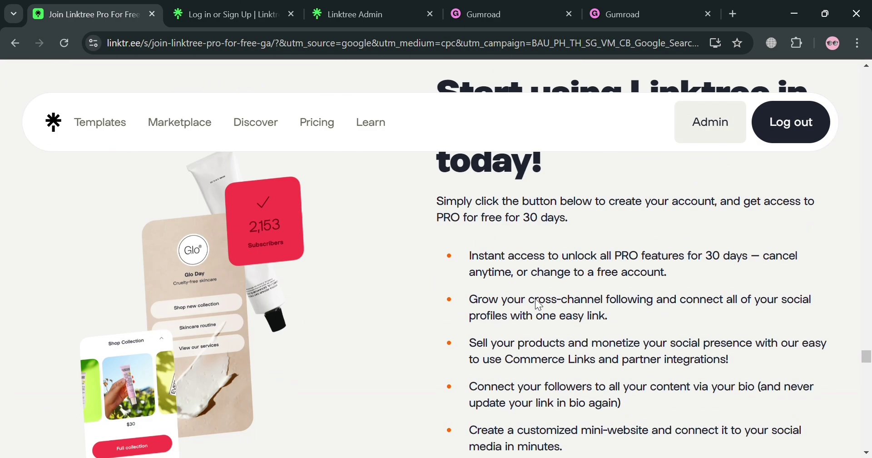
{"action": "scroll", "coordinate": [538, 305], "scroll_direction": "down", "scroll_amount": 10}
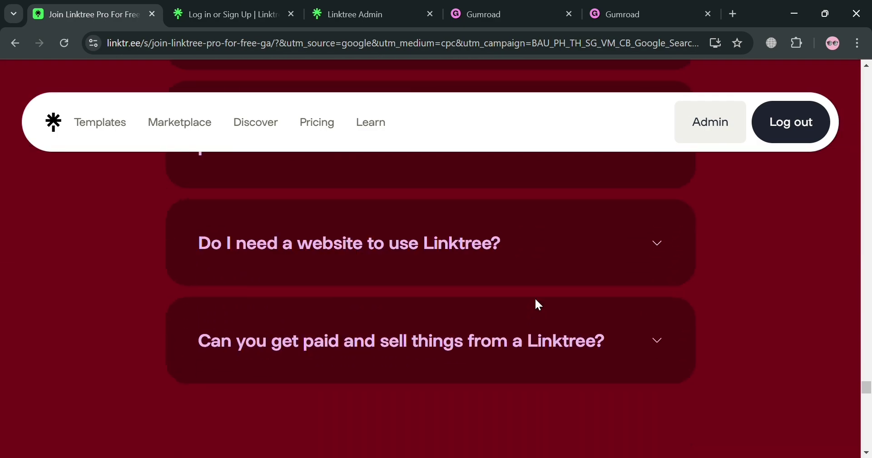
{"action": "scroll", "coordinate": [539, 304], "scroll_direction": "down", "scroll_amount": 5}
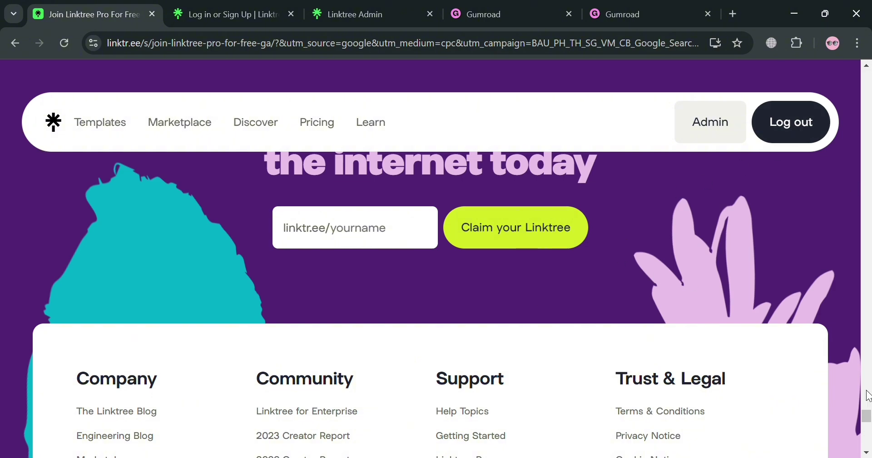
{"action": "left_click_drag", "start_coordinate": [866, 416], "coordinate": [867, 76]}
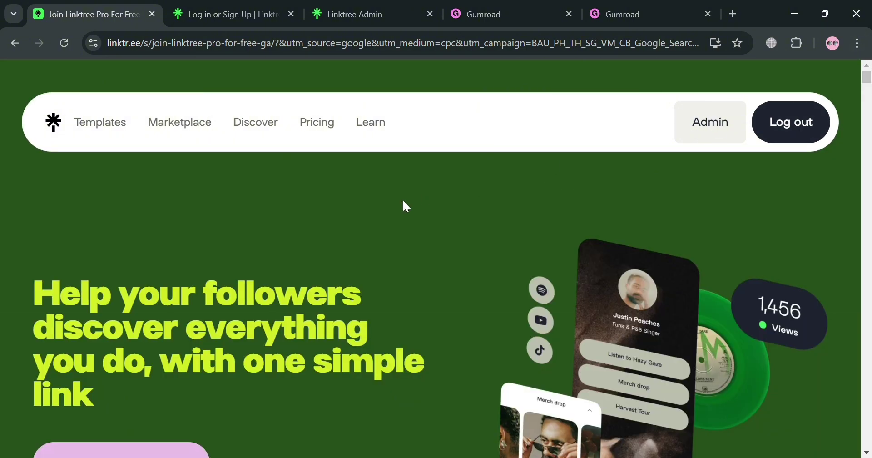
{"action": "scroll", "coordinate": [367, 326], "scroll_direction": "down", "scroll_amount": 1}
{"action": "scroll", "coordinate": [359, 326], "scroll_direction": "down", "scroll_amount": 5}
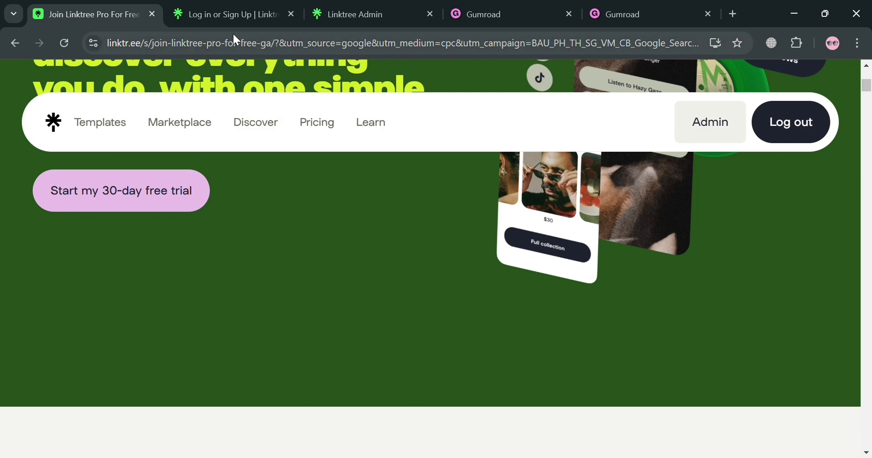
Check the sign-up options on the Join Linktree page and open the Linktree admin dashboard.
{"action": "left_click", "coordinate": [227, 15]}
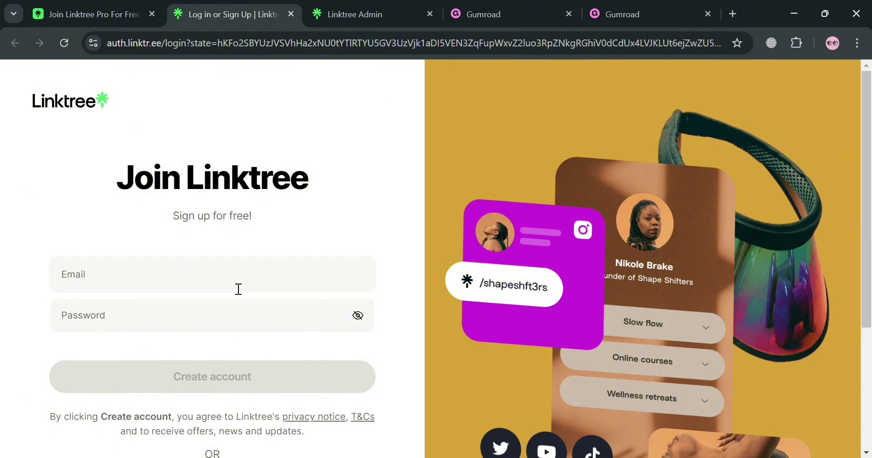
{"action": "scroll", "coordinate": [312, 282], "scroll_direction": "down", "scroll_amount": 4}
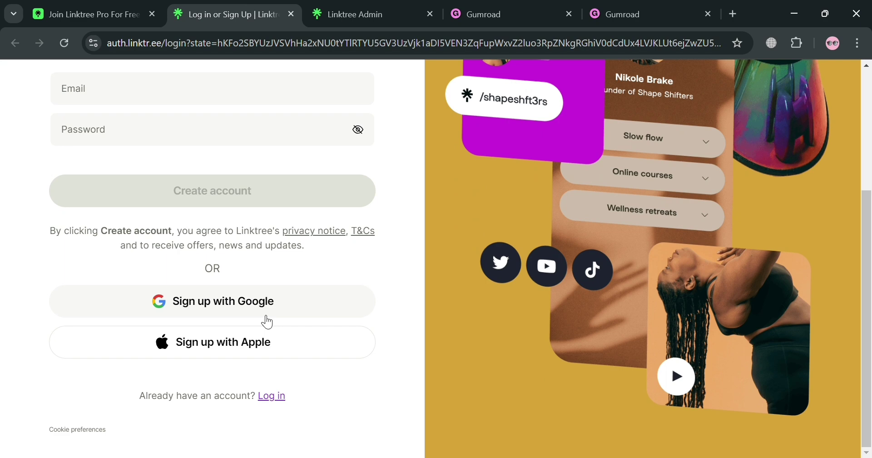
{"action": "left_click", "coordinate": [354, 14]}
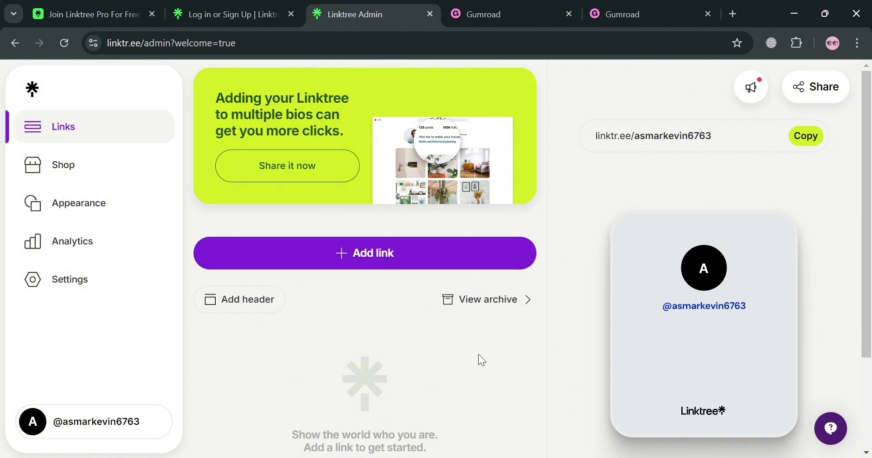
Switch to the Gumroad marketplace and browse its product categories.
{"action": "left_click", "coordinate": [531, 7]}
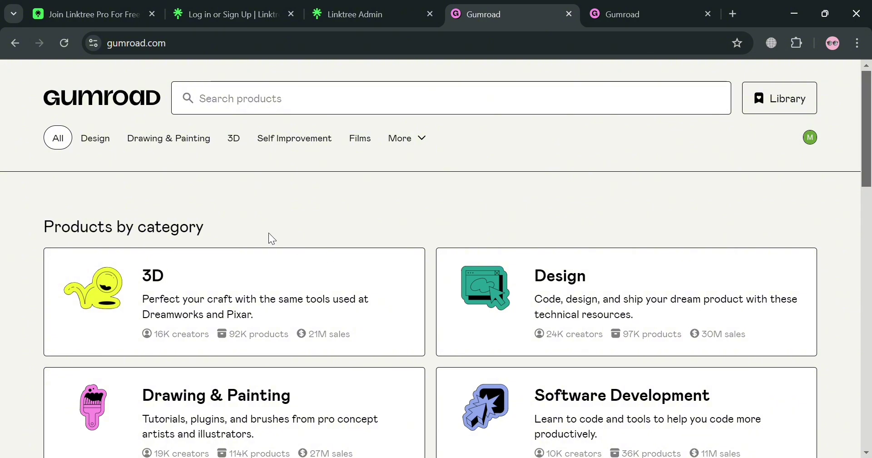
{"action": "scroll", "coordinate": [154, 216], "scroll_direction": "down", "scroll_amount": 7}
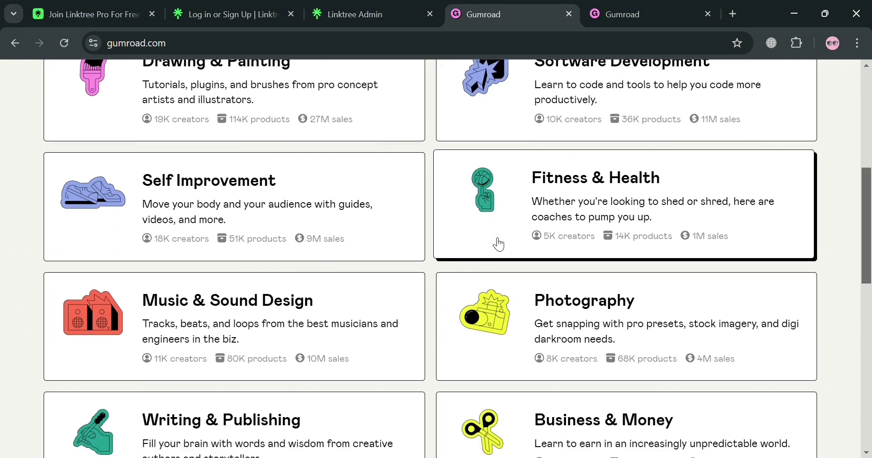
{"action": "scroll", "coordinate": [522, 291], "scroll_direction": "down", "scroll_amount": 12}
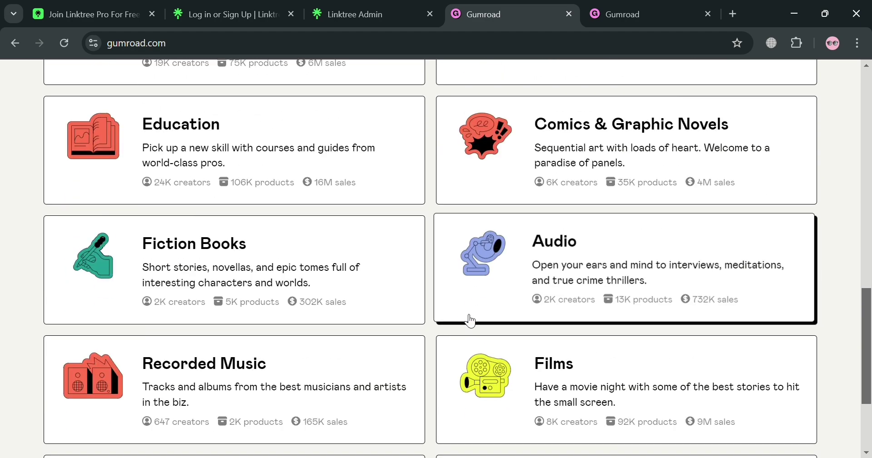
{"action": "scroll", "coordinate": [471, 326], "scroll_direction": "up", "scroll_amount": 19}
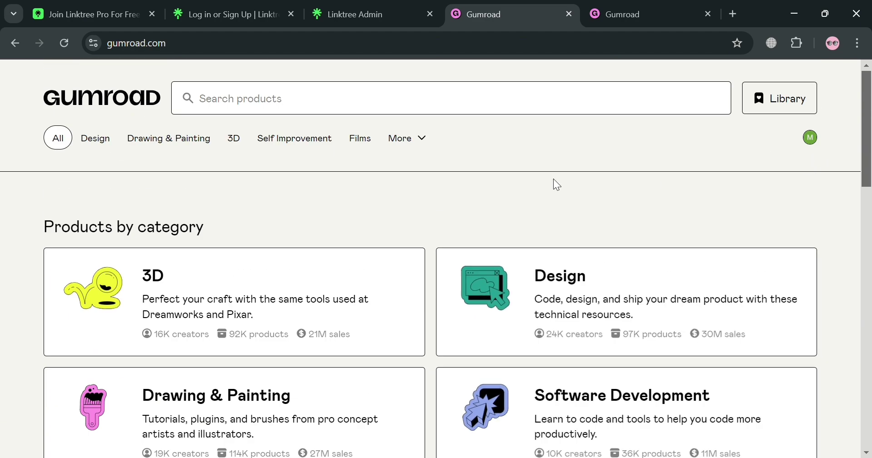
Open the Gumroad seller dashboard and examine its navigation sections, getting-started checklist, best-selling area and activity area.
{"action": "left_click", "coordinate": [629, 6]}
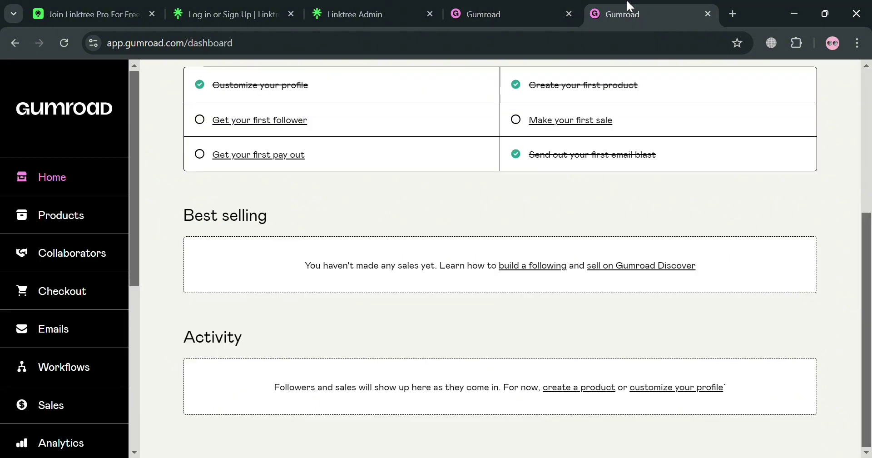
{"action": "scroll", "coordinate": [409, 245], "scroll_direction": "up", "scroll_amount": 5}
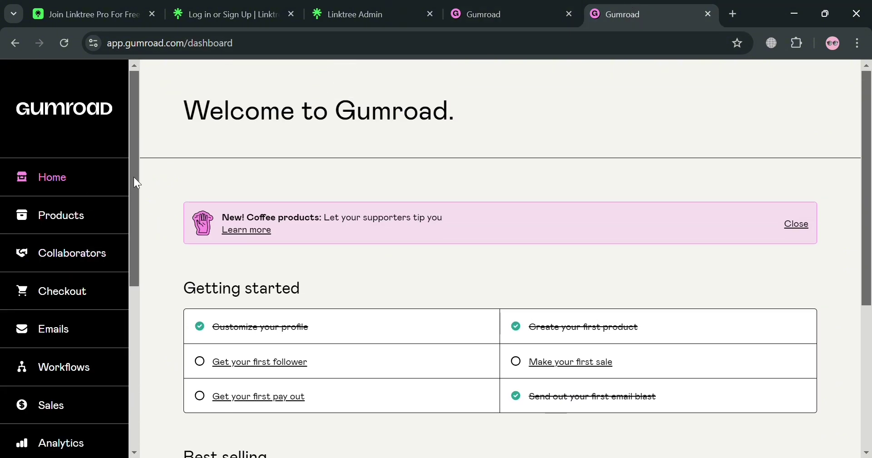
{"action": "scroll", "coordinate": [97, 255], "scroll_direction": "down", "scroll_amount": 2}
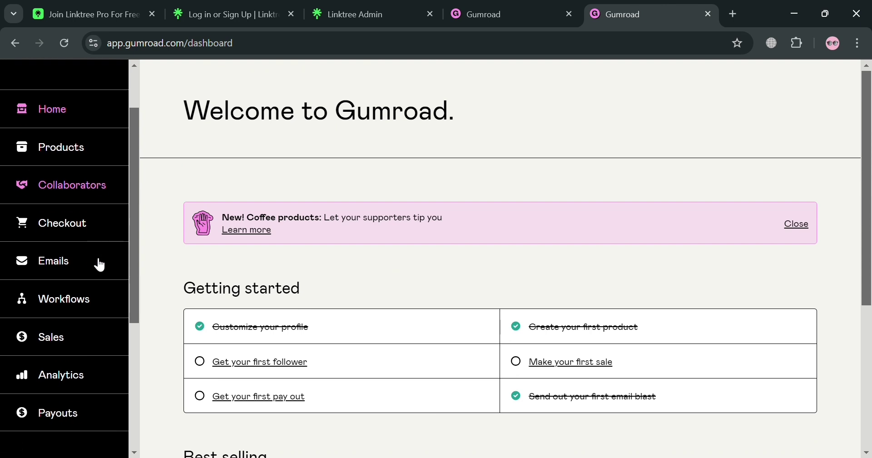
{"action": "scroll", "coordinate": [109, 335], "scroll_direction": "down", "scroll_amount": 4}
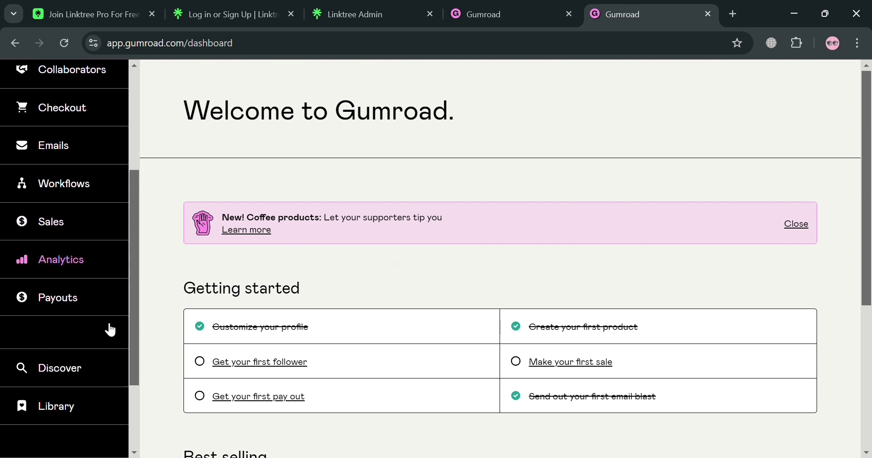
{"action": "scroll", "coordinate": [81, 386], "scroll_direction": "down", "scroll_amount": 1}
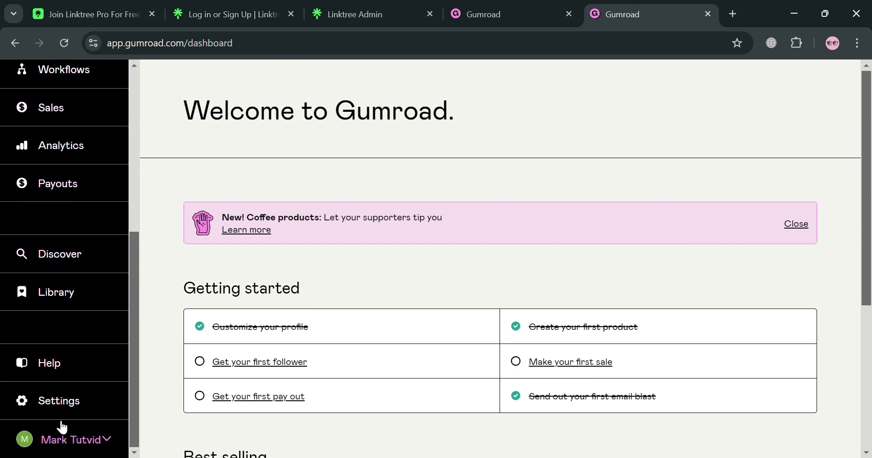
{"action": "scroll", "coordinate": [128, 312], "scroll_direction": "up", "scroll_amount": 6}
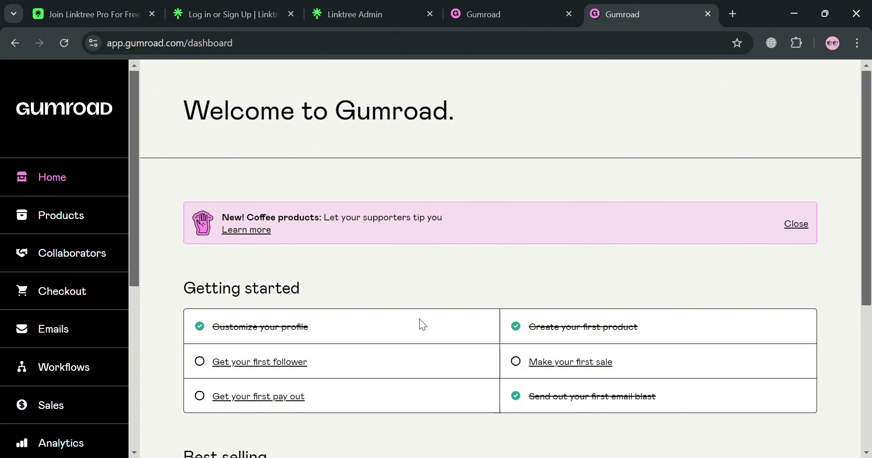
{"action": "scroll", "coordinate": [685, 302], "scroll_direction": "down", "scroll_amount": 5}
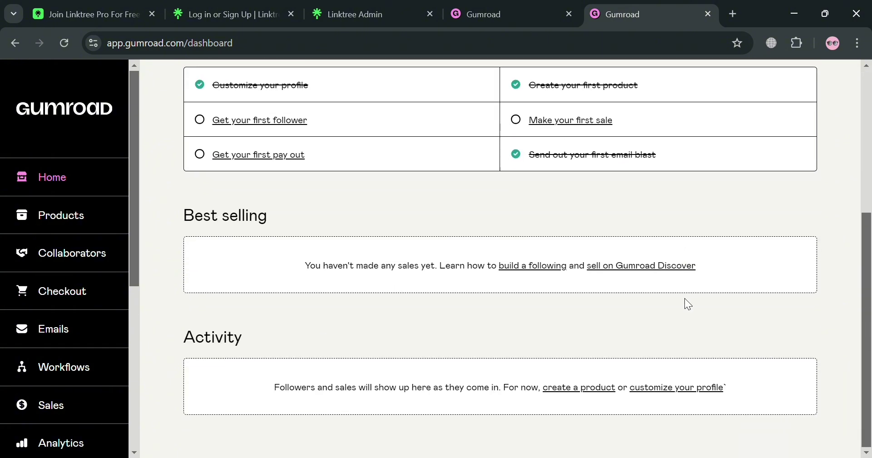
{"action": "scroll", "coordinate": [685, 298], "scroll_direction": "up", "scroll_amount": 5}
Open the Gumroad Products page and review the listed products.
{"action": "left_click", "coordinate": [99, 219]}
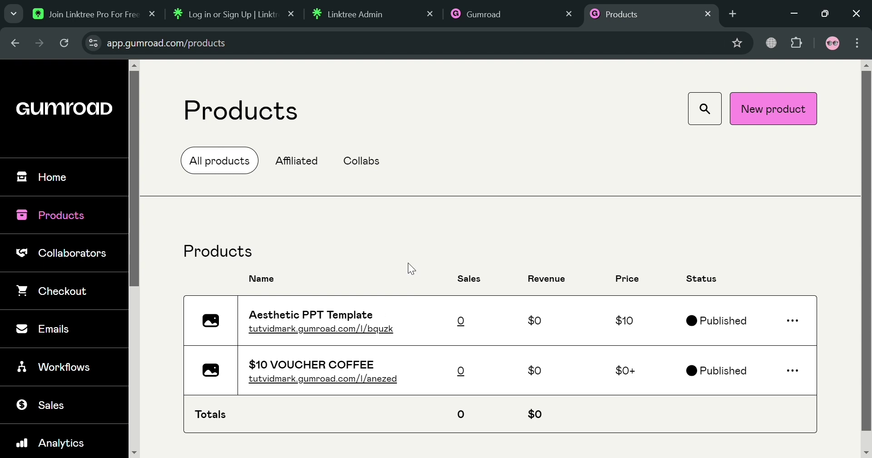
{"action": "scroll", "coordinate": [409, 262], "scroll_direction": "down", "scroll_amount": 1}
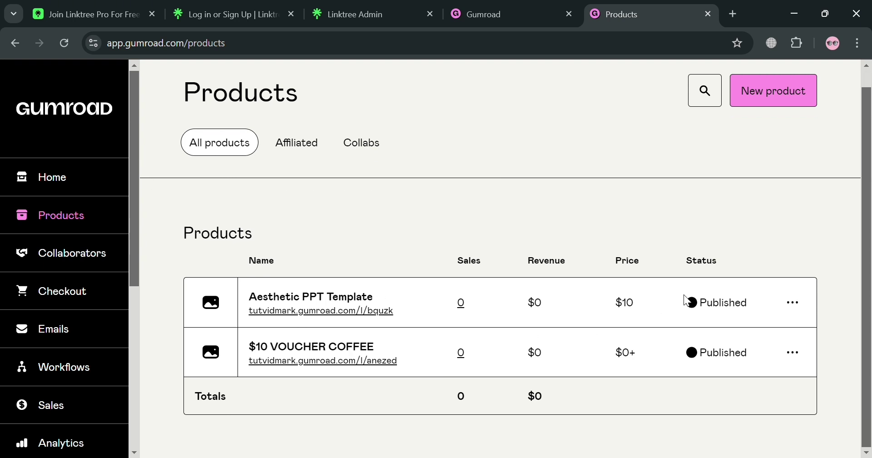
Start a new Gumroad product and review the product types, the Coffee service and the price field.
{"action": "scroll", "coordinate": [391, 345], "scroll_direction": "up", "scroll_amount": 1}
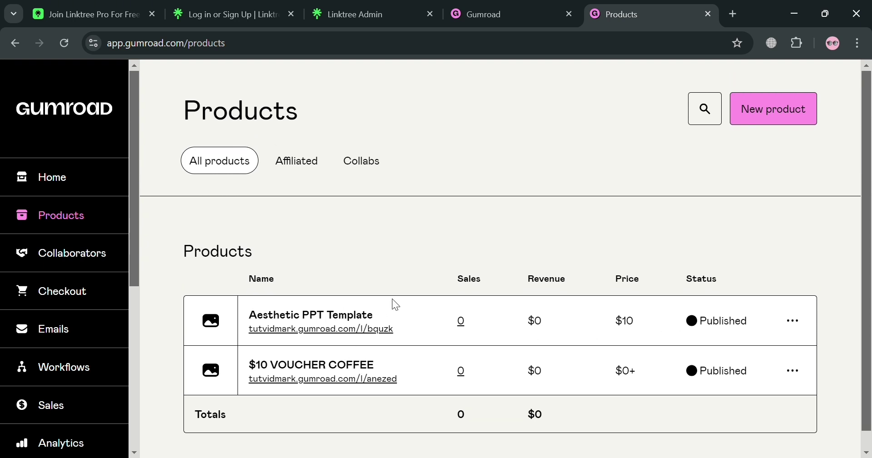
{"action": "left_click", "coordinate": [806, 116]}
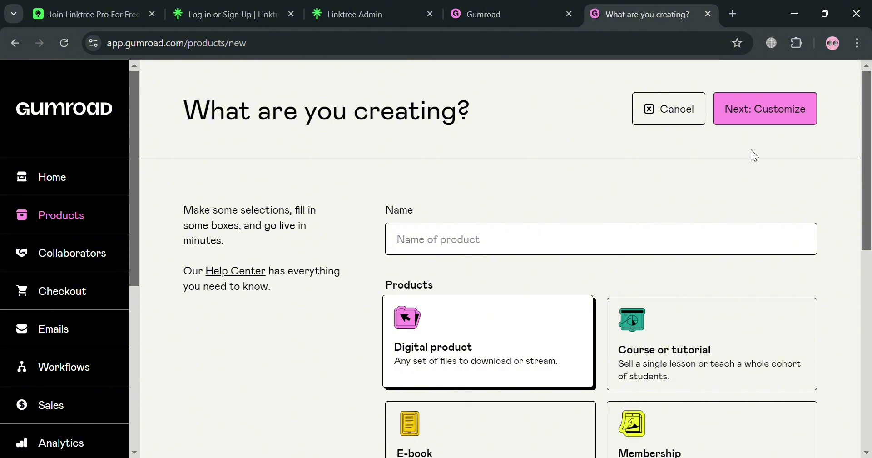
{"action": "scroll", "coordinate": [564, 216], "scroll_direction": "down", "scroll_amount": 3}
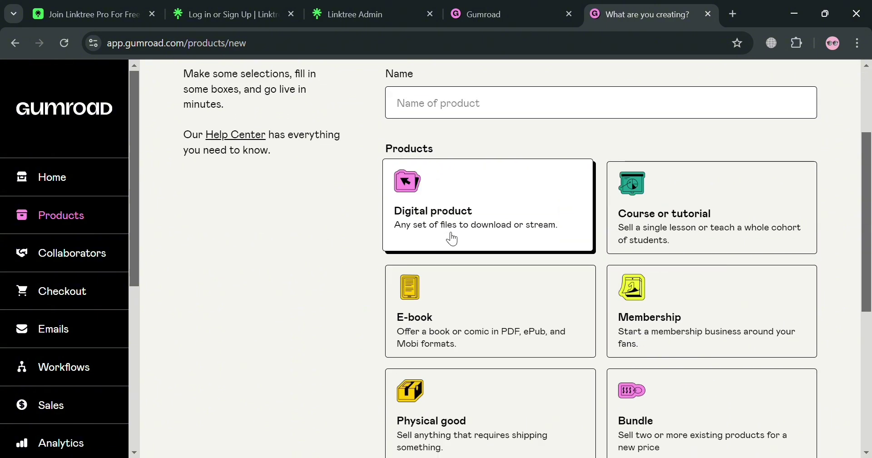
{"action": "scroll", "coordinate": [741, 257], "scroll_direction": "down", "scroll_amount": 5}
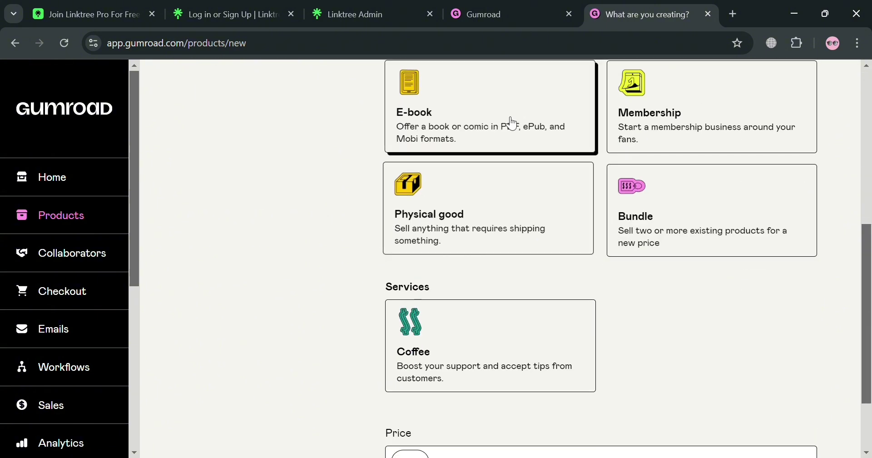
{"action": "scroll", "coordinate": [466, 337], "scroll_direction": "down", "scroll_amount": 2}
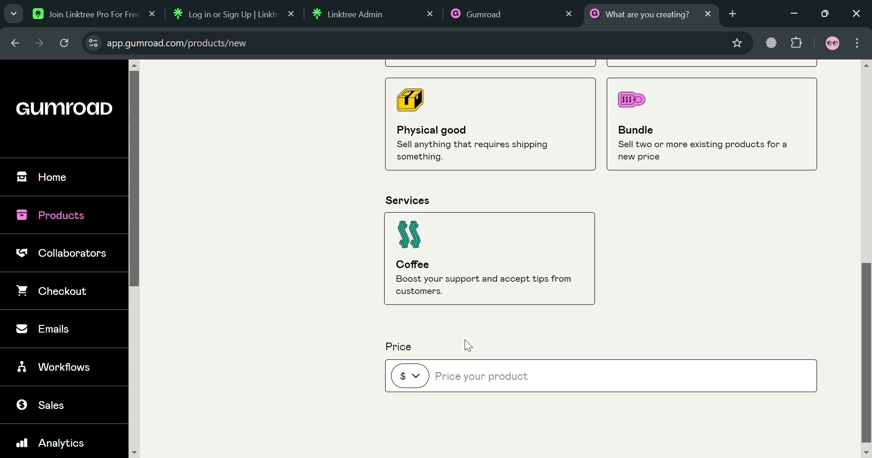
{"action": "scroll", "coordinate": [526, 312], "scroll_direction": "up", "scroll_amount": 10}
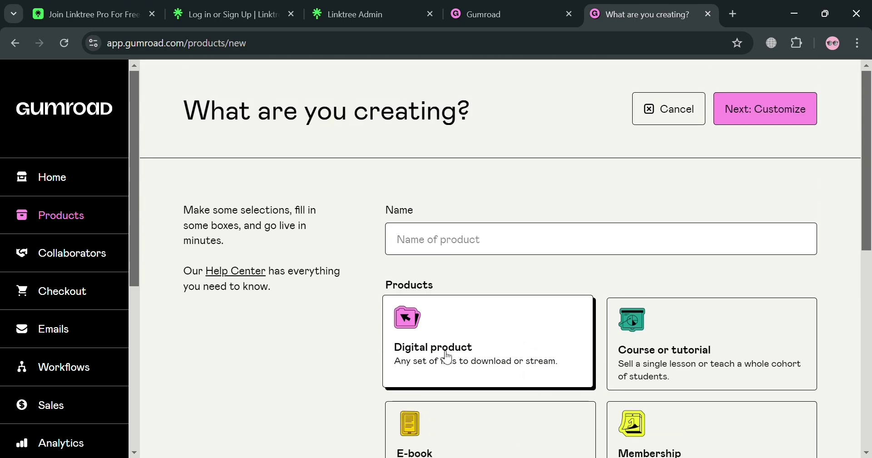
Name the new product "Canva Logo Template".
{"action": "left_click", "coordinate": [480, 254]}
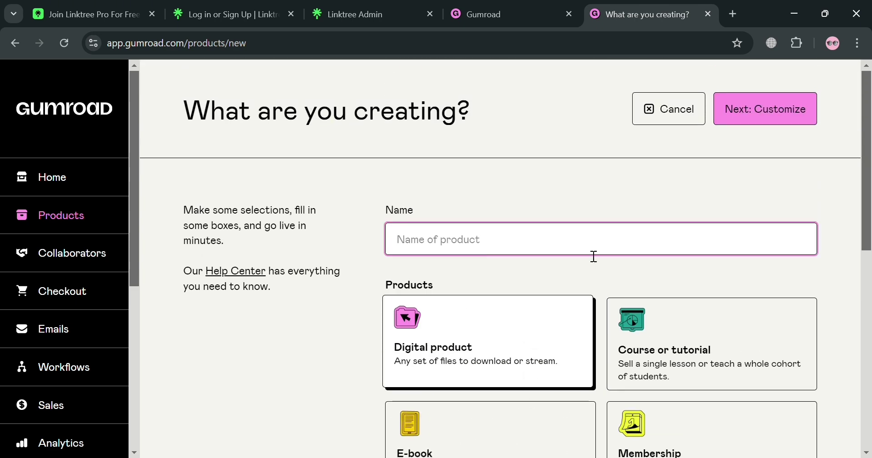
{"action": "type", "text": "B"}
{"action": "key", "text": "BackSpace"}
{"action": "type", "text": "Canva Logo T"}
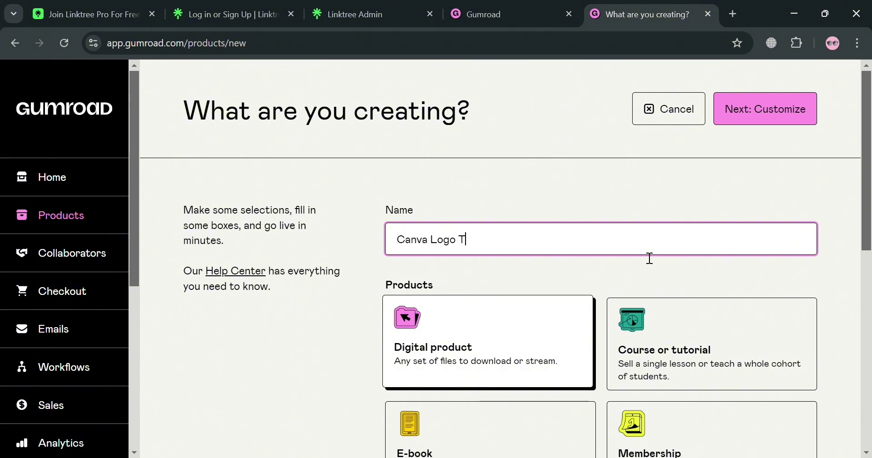
{"action": "type", "text": "emplate"}
Price the digital product at $5 and continue to its customization page.
{"action": "scroll", "coordinate": [517, 247], "scroll_direction": "down", "scroll_amount": 10}
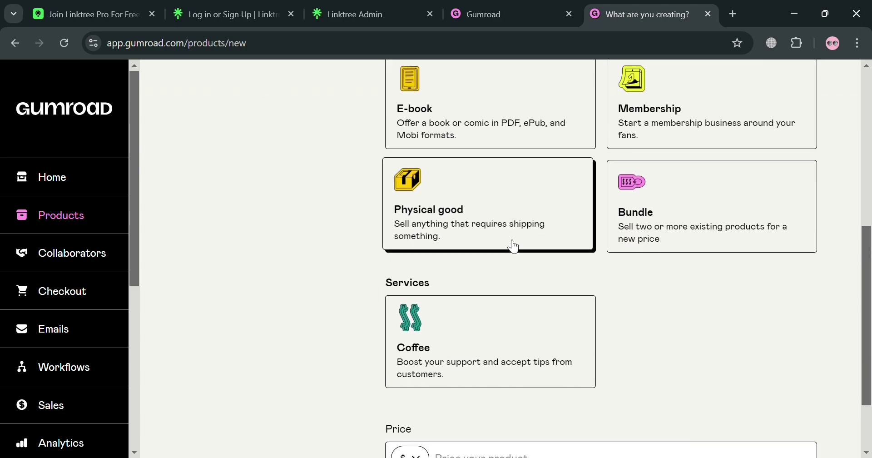
{"action": "left_click", "coordinate": [513, 375]}
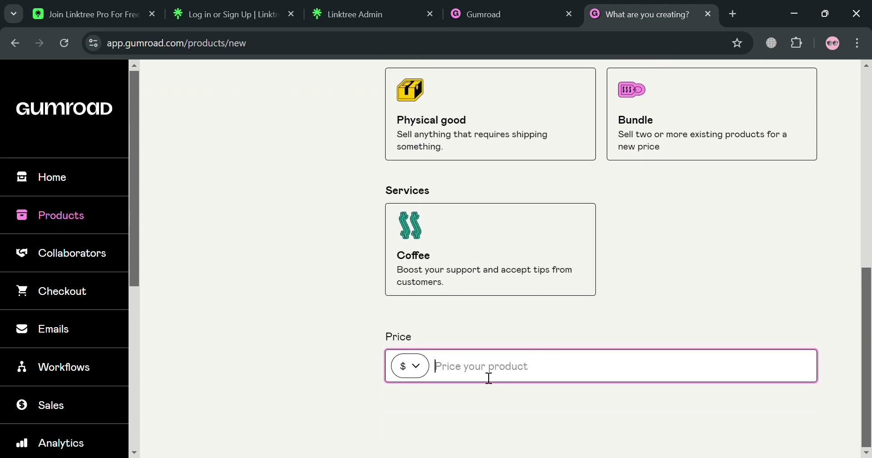
{"action": "type", "text": "2"}
{"action": "key", "text": "BackSpace"}
{"action": "type", "text": "5"}
{"action": "left_click", "coordinate": [620, 414]}
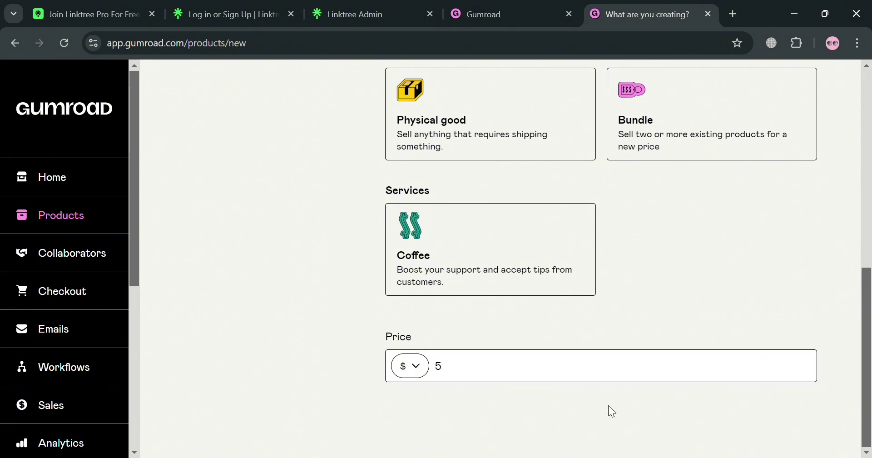
{"action": "scroll", "coordinate": [761, 360], "scroll_direction": "up", "scroll_amount": 10}
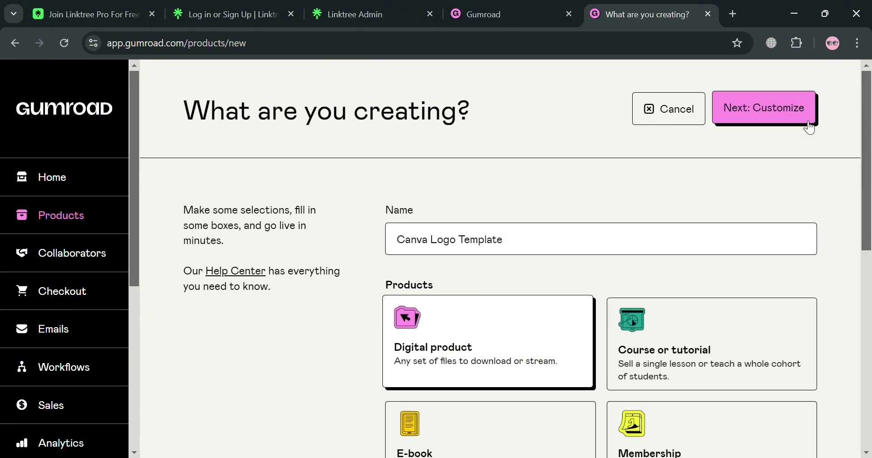
{"action": "left_click", "coordinate": [795, 118]}
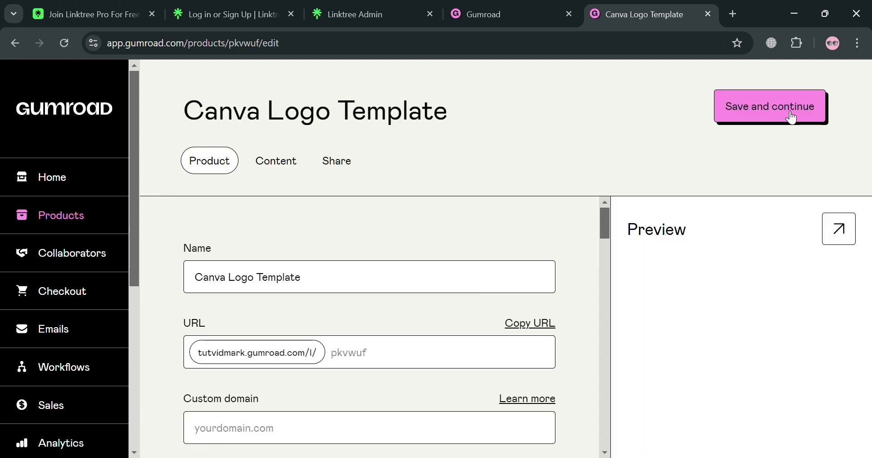
Enter the product description "A basketball logo that is look creative and aesthetic".
{"action": "scroll", "coordinate": [259, 340], "scroll_direction": "down", "scroll_amount": 3}
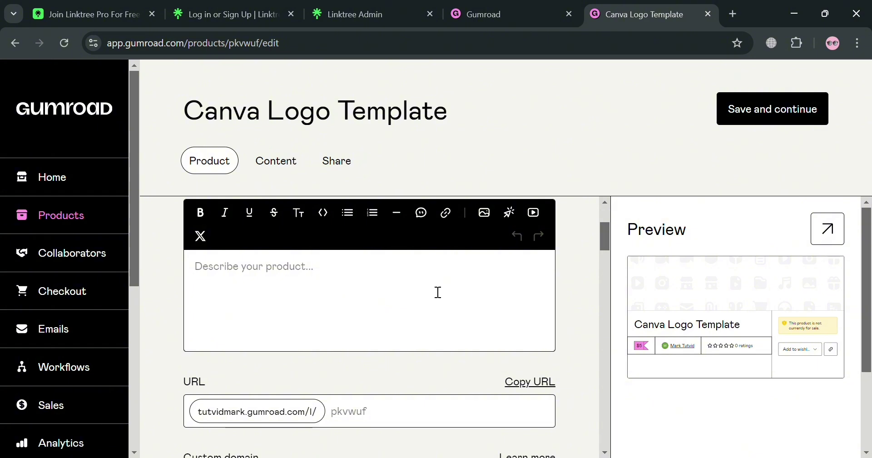
{"action": "scroll", "coordinate": [438, 292], "scroll_direction": "up", "scroll_amount": 3}
{"action": "scroll", "coordinate": [298, 325], "scroll_direction": "down", "scroll_amount": 3}
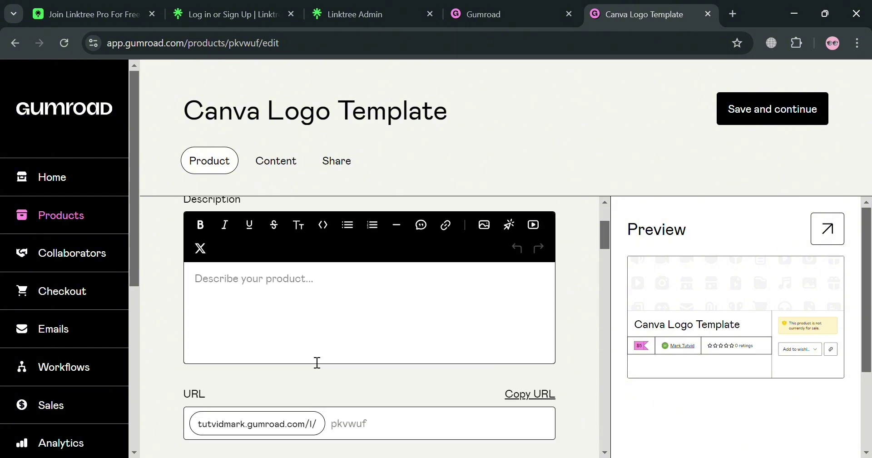
{"action": "left_click", "coordinate": [322, 282]}
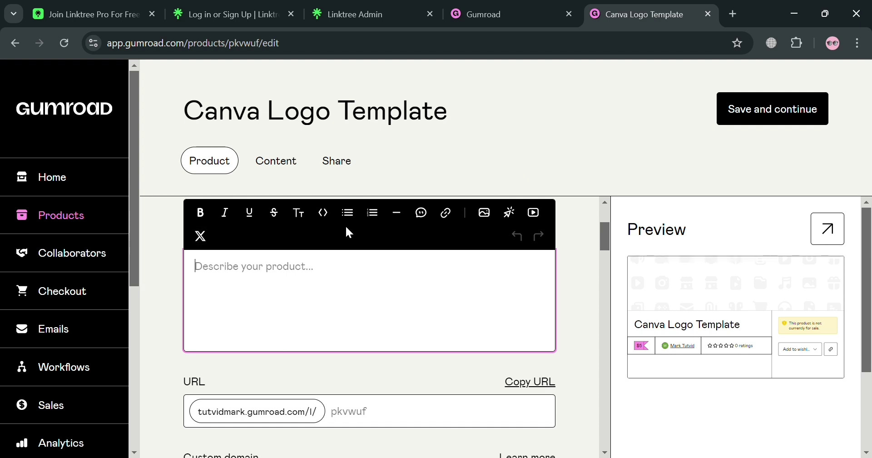
{"action": "left_click", "coordinate": [509, 213]}
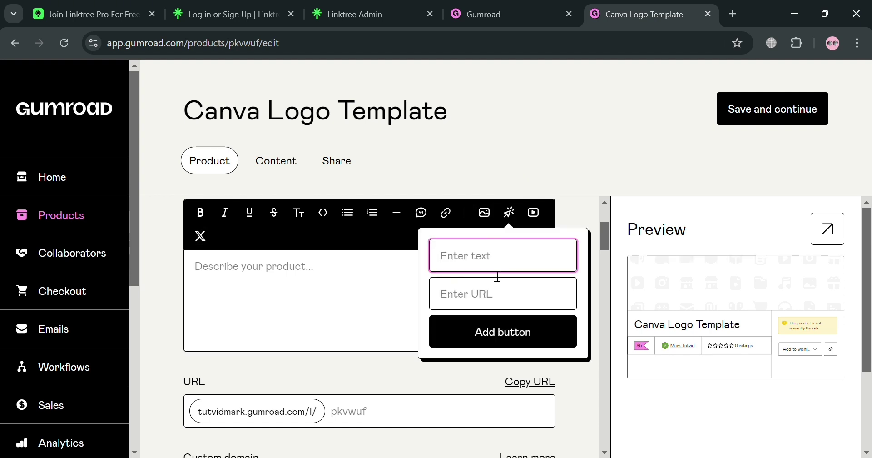
{"action": "left_click", "coordinate": [326, 309]}
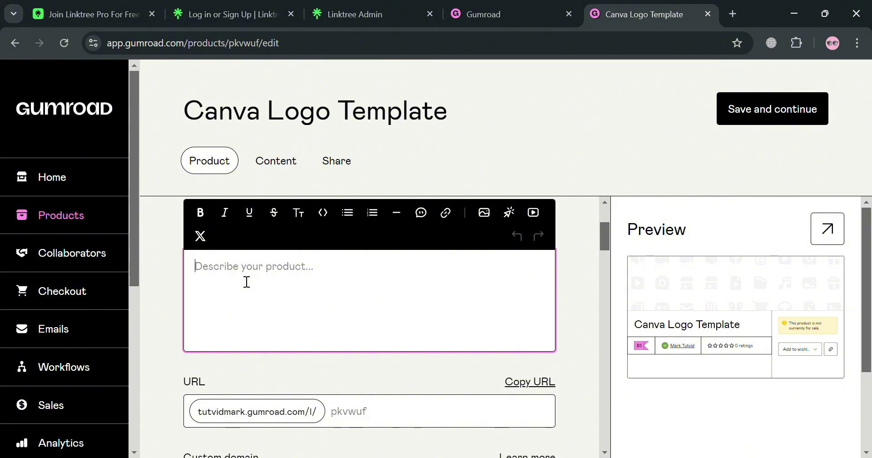
{"action": "type", "text": "A"}
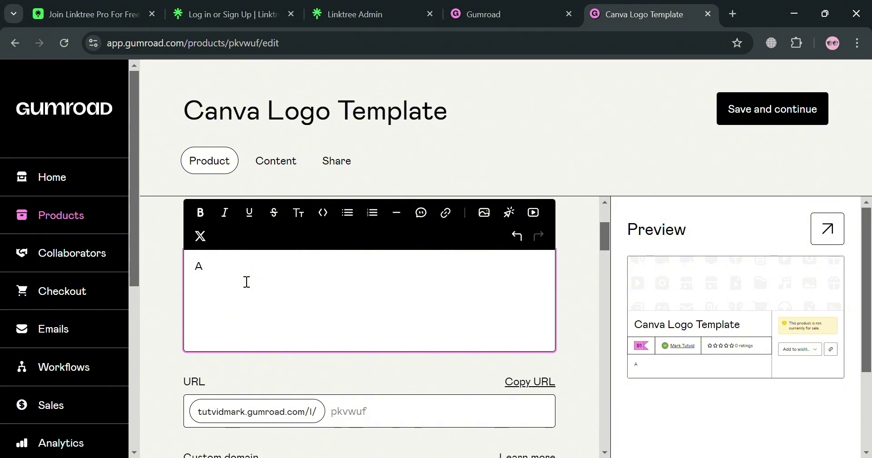
{"action": "type", "text": " jer"}
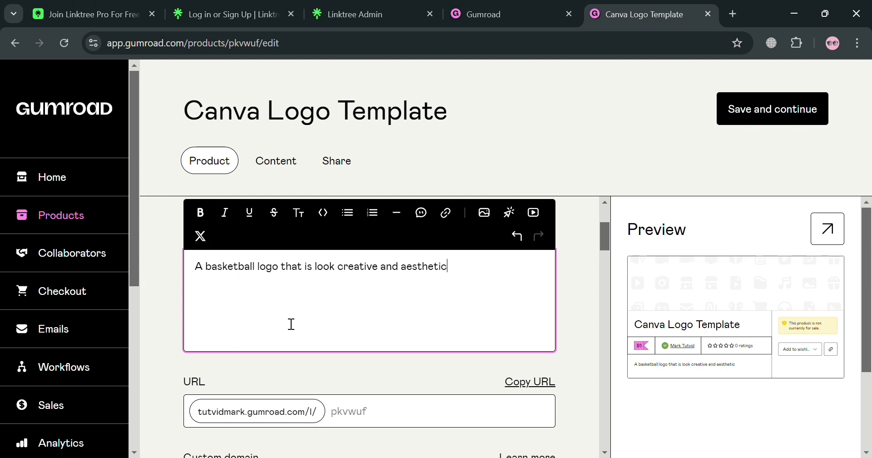
{"action": "left_click", "coordinate": [241, 349]}
Set the custom ending of the product's URL to "logocnva".
{"action": "left_click", "coordinate": [403, 416]}
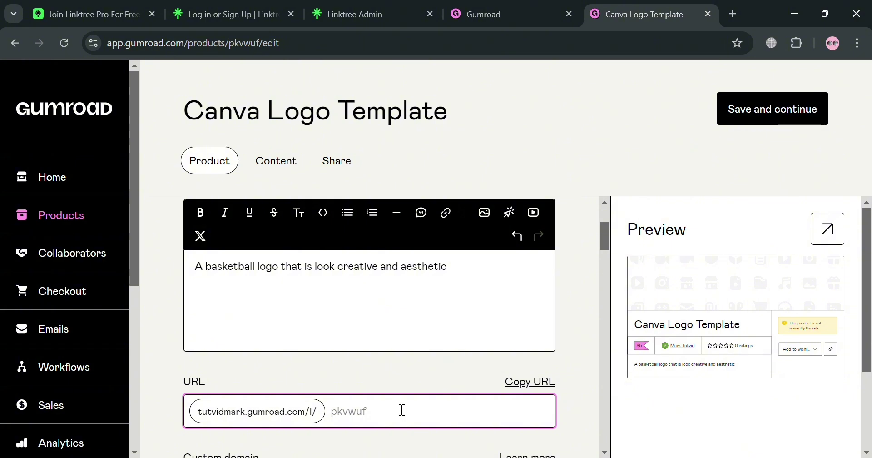
{"action": "scroll", "coordinate": [403, 410], "scroll_direction": "down", "scroll_amount": 4}
{"action": "scroll", "coordinate": [400, 411], "scroll_direction": "up", "scroll_amount": 3}
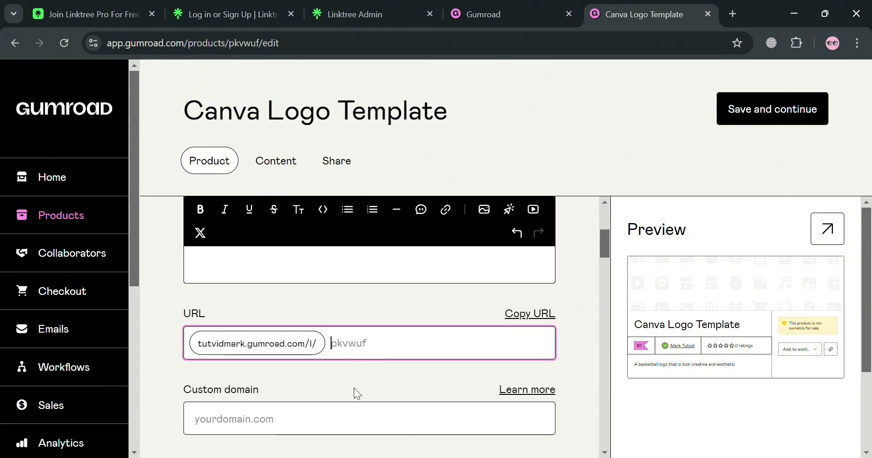
{"action": "type", "text": "haui"}
{"action": "key", "text": "BackSpace"}
{"action": "key", "text": "BackSpace"}
{"action": "key", "text": "BackSpace"}
{"action": "key", "text": "BackSpace"}
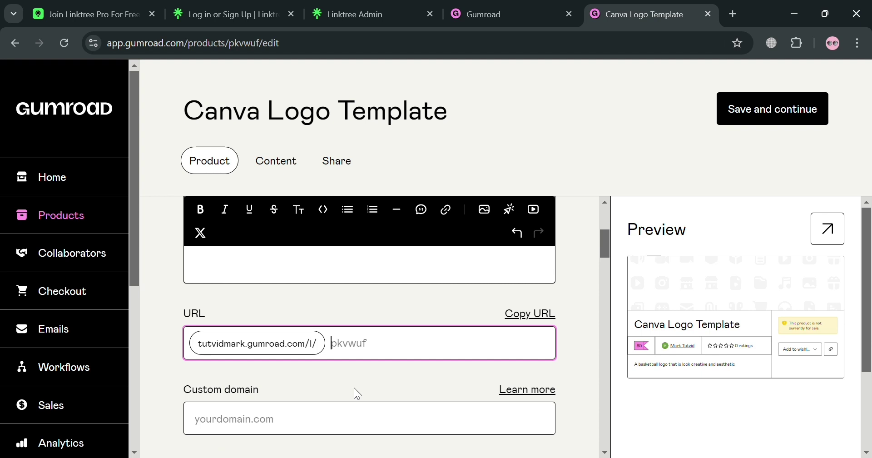
{"action": "type", "text": "logo"}
{"action": "type", "text": "jer"}
{"action": "key", "text": "BackSpace"}
{"action": "key", "text": "BackSpace"}
{"action": "key", "text": "BackSpace"}
{"action": "type", "text": "cn"}
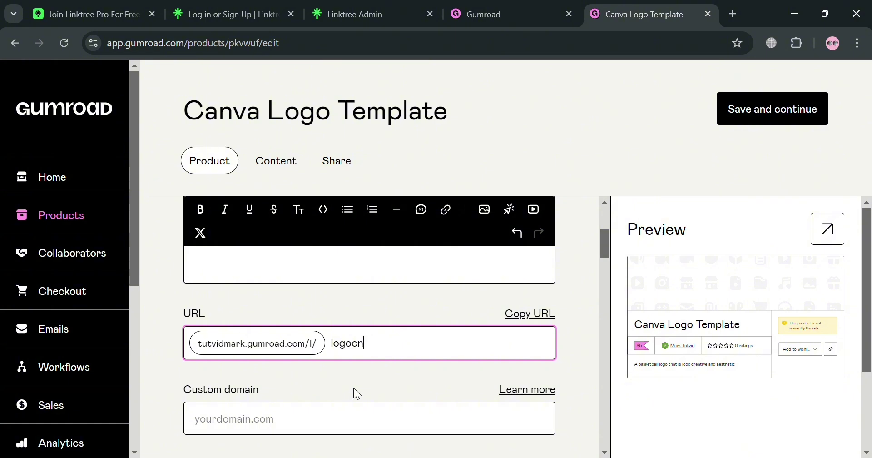
{"action": "type", "text": "va"}
{"action": "left_click", "coordinate": [565, 373]}
Upload the Celtics Basketball logo from the computer files as the product's cover and thumbnail image.
{"action": "scroll", "coordinate": [333, 398], "scroll_direction": "down", "scroll_amount": 3}
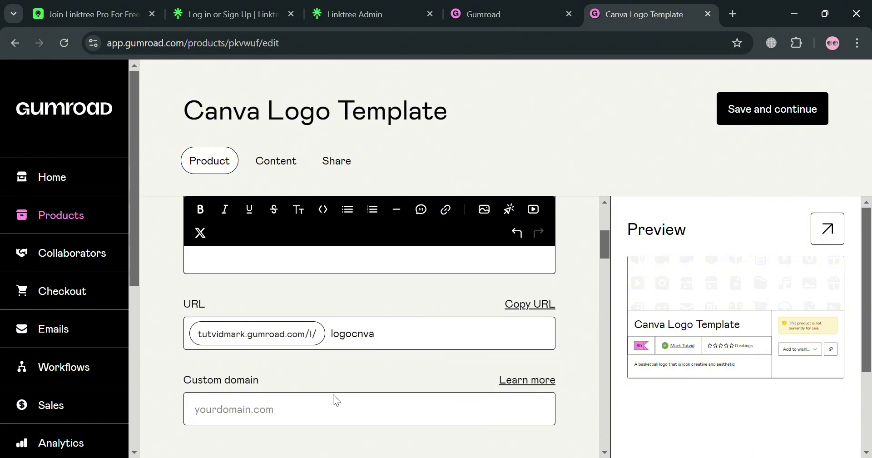
{"action": "scroll", "coordinate": [331, 393], "scroll_direction": "up", "scroll_amount": 2}
{"action": "scroll", "coordinate": [418, 362], "scroll_direction": "down", "scroll_amount": 5}
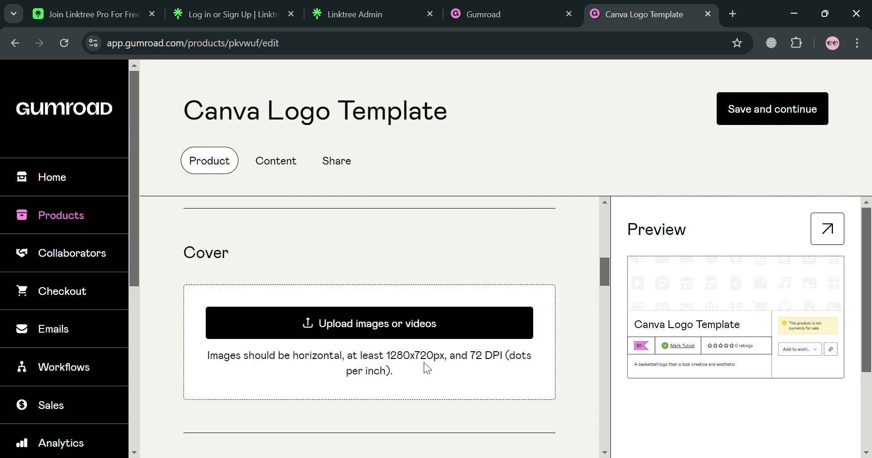
{"action": "scroll", "coordinate": [397, 352], "scroll_direction": "up", "scroll_amount": 3}
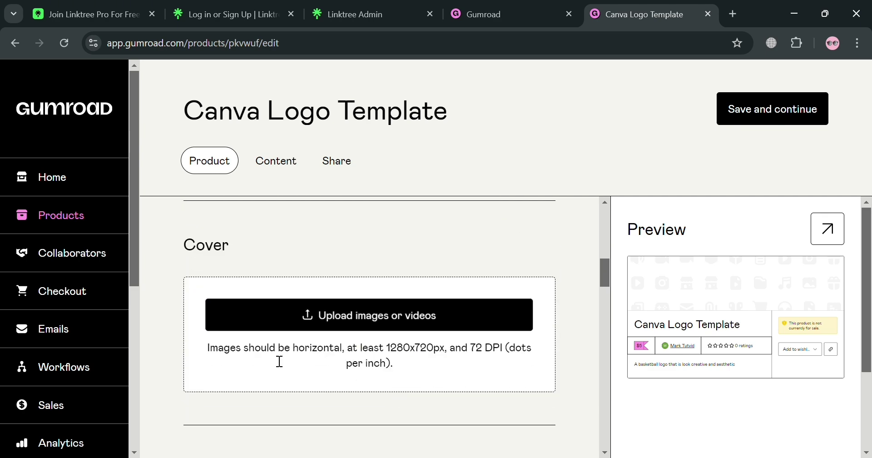
{"action": "left_click", "coordinate": [509, 329]}
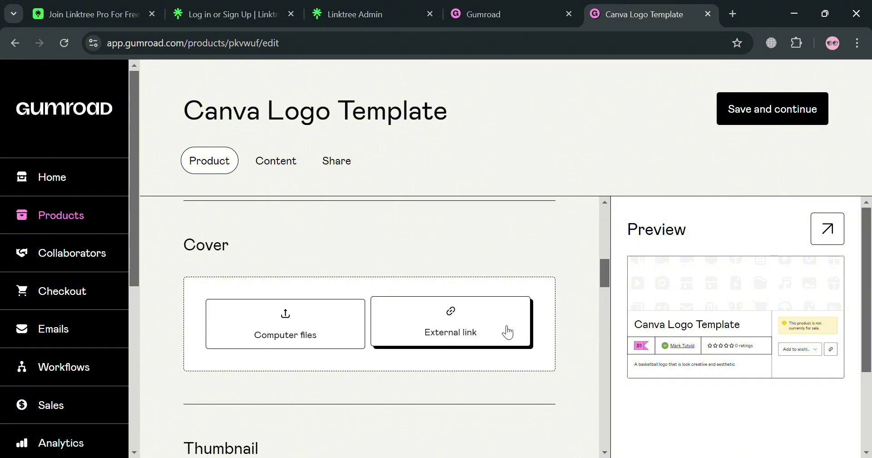
{"action": "left_click", "coordinate": [312, 329]}
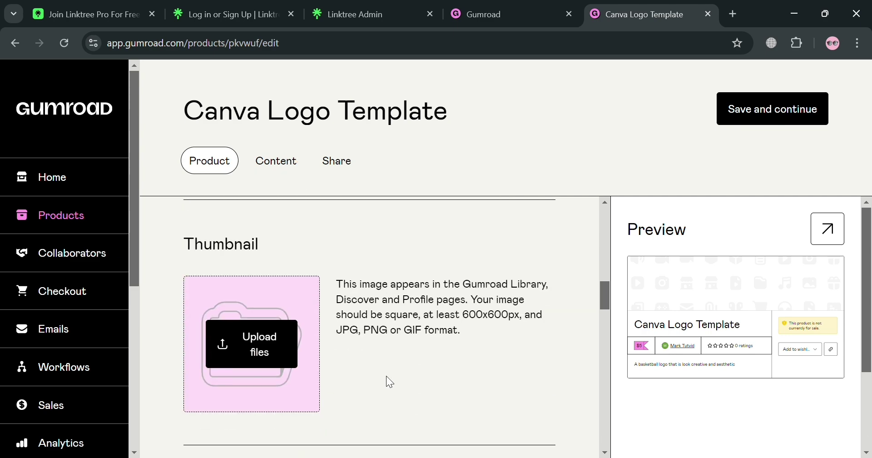
{"action": "scroll", "coordinate": [324, 391], "scroll_direction": "down", "scroll_amount": 5}
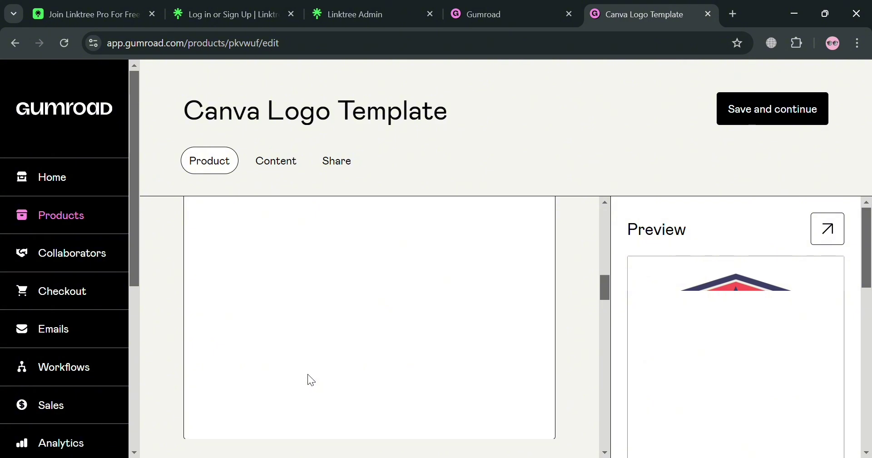
Examine the uploaded thumbnail and the product page preview, then go on to the Product info section.
{"action": "scroll", "coordinate": [797, 284], "scroll_direction": "down", "scroll_amount": 6}
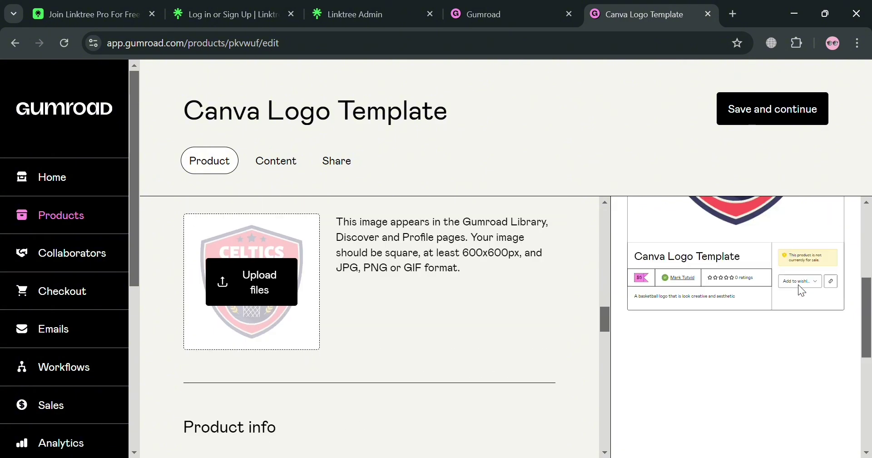
{"action": "scroll", "coordinate": [790, 313], "scroll_direction": "up", "scroll_amount": 3}
{"action": "scroll", "coordinate": [790, 313], "scroll_direction": "up", "scroll_amount": 3}
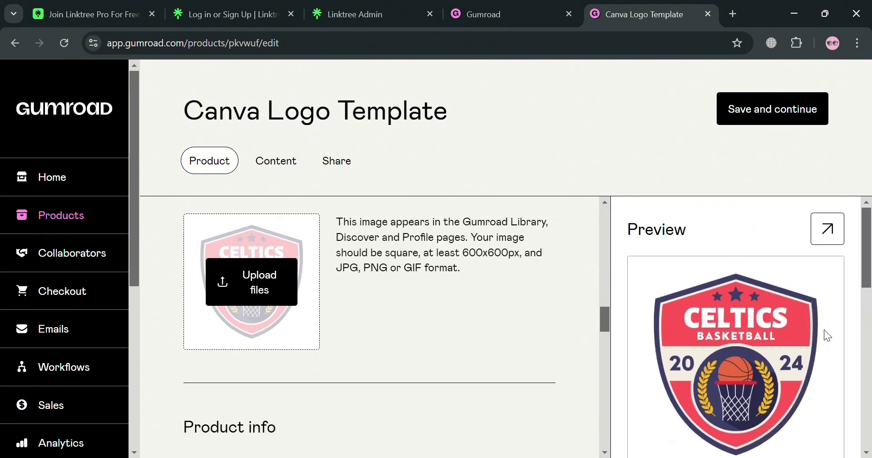
{"action": "scroll", "coordinate": [339, 356], "scroll_direction": "down", "scroll_amount": 4}
{"action": "scroll", "coordinate": [343, 360], "scroll_direction": "up", "scroll_amount": 4}
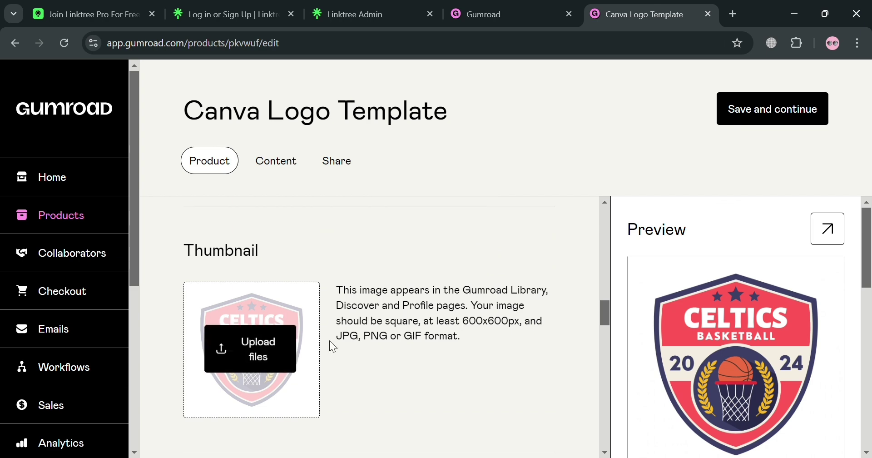
{"action": "scroll", "coordinate": [661, 307], "scroll_direction": "down", "scroll_amount": 1}
{"action": "scroll", "coordinate": [662, 308], "scroll_direction": "down", "scroll_amount": 2}
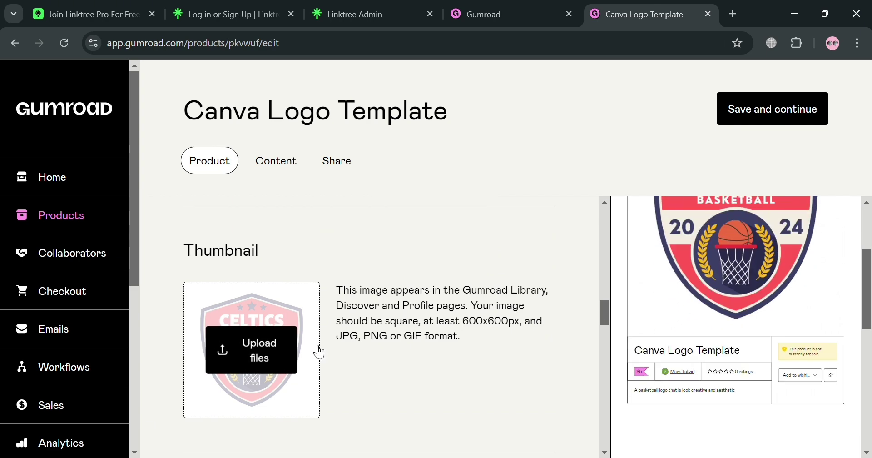
{"action": "scroll", "coordinate": [349, 361], "scroll_direction": "down", "scroll_amount": 2}
{"action": "scroll", "coordinate": [369, 337], "scroll_direction": "up", "scroll_amount": 2}
{"action": "scroll", "coordinate": [352, 370], "scroll_direction": "down", "scroll_amount": 5}
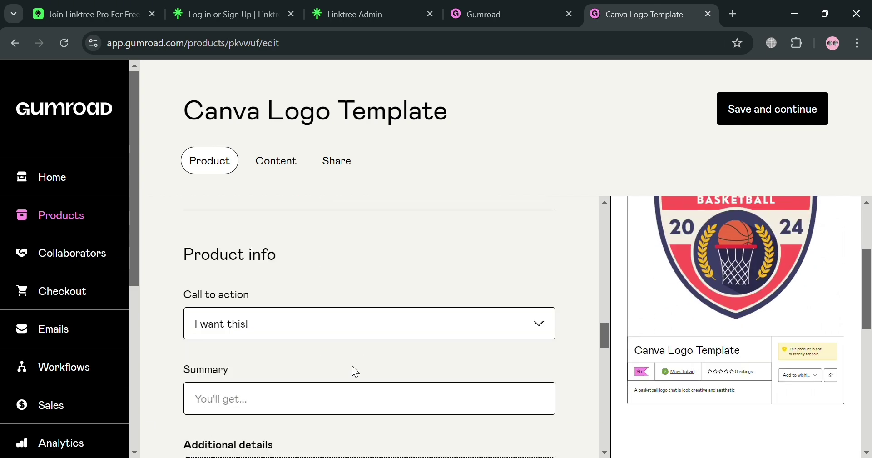
Set the product's call to action to "Buy this".
{"action": "scroll", "coordinate": [741, 384], "scroll_direction": "up", "scroll_amount": 3}
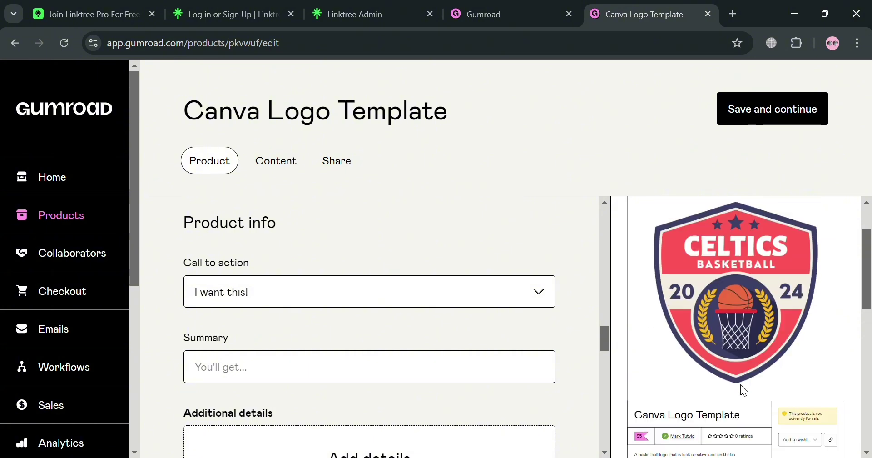
{"action": "scroll", "coordinate": [783, 322], "scroll_direction": "down", "scroll_amount": 3}
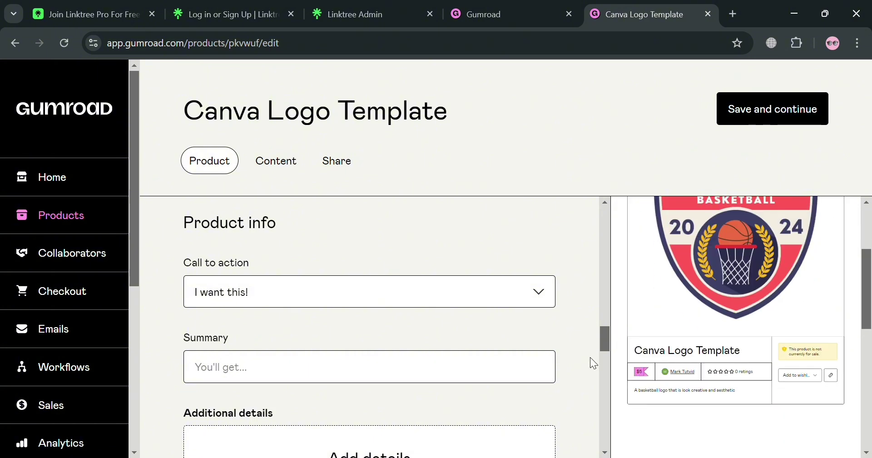
{"action": "left_click", "coordinate": [296, 297]}
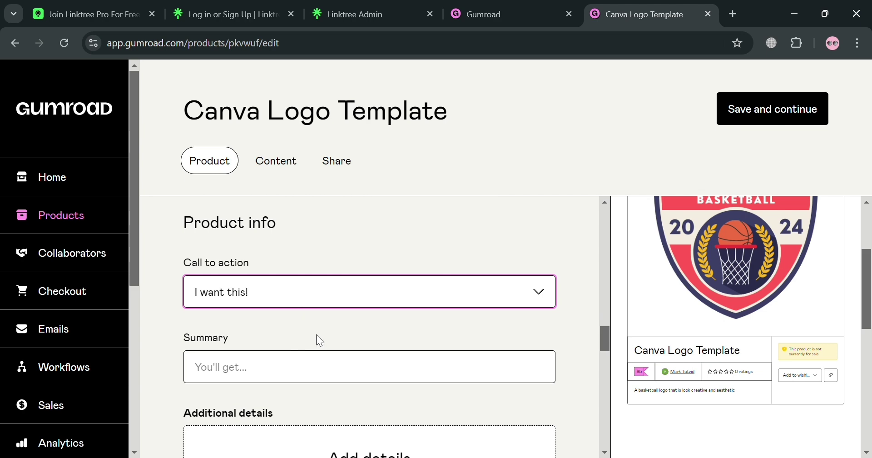
{"action": "key", "text": "Down"}
Enter the product summary "Get this Limited Edition Logo Design Template for as low as $2.".
{"action": "left_click", "coordinate": [295, 374]}
{"action": "scroll", "coordinate": [301, 338], "scroll_direction": "down", "scroll_amount": 3}
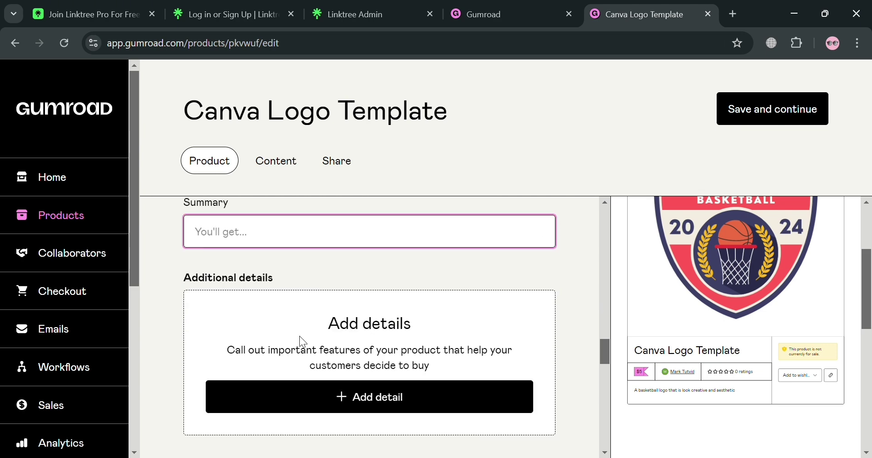
{"action": "scroll", "coordinate": [302, 340], "scroll_direction": "up", "scroll_amount": 3}
{"action": "scroll", "coordinate": [306, 342], "scroll_direction": "down", "scroll_amount": 2}
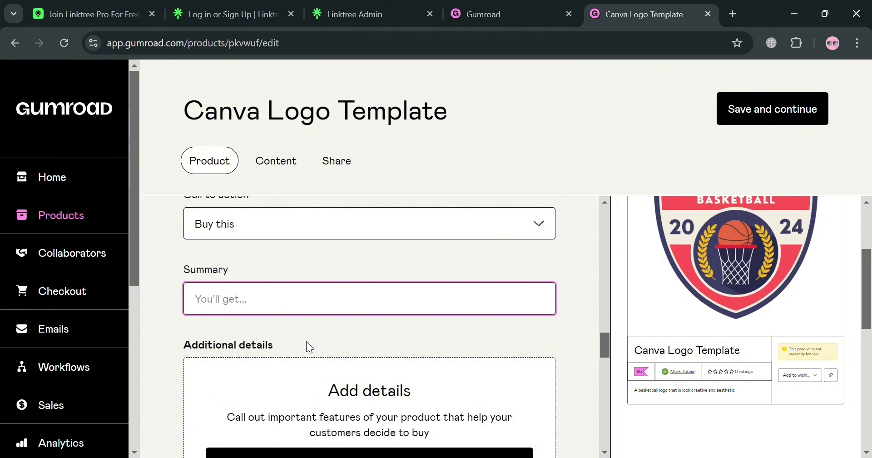
{"action": "type", "text": "Get this"}
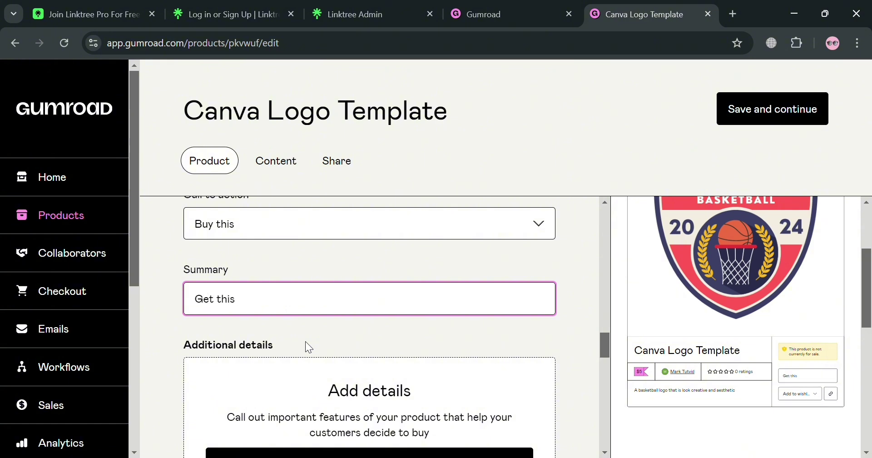
{"action": "type", "text": " Limited Ed"}
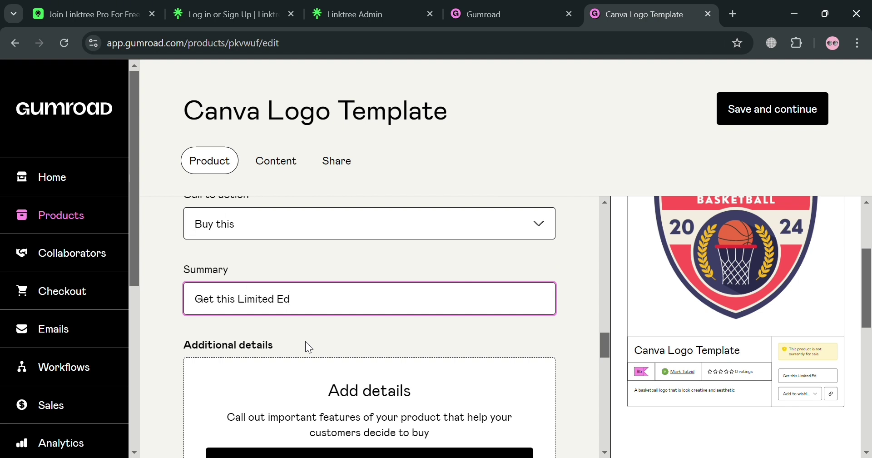
{"action": "type", "text": "ition Logo Desi"}
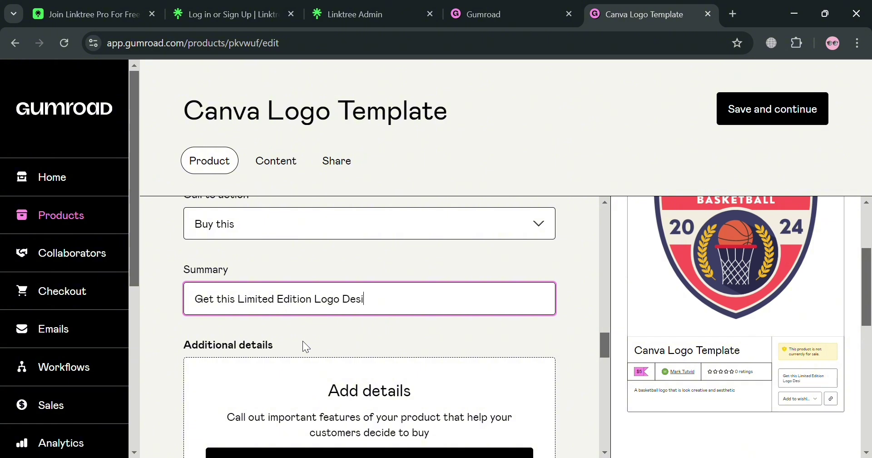
{"action": "type", "text": "gn Template for a"}
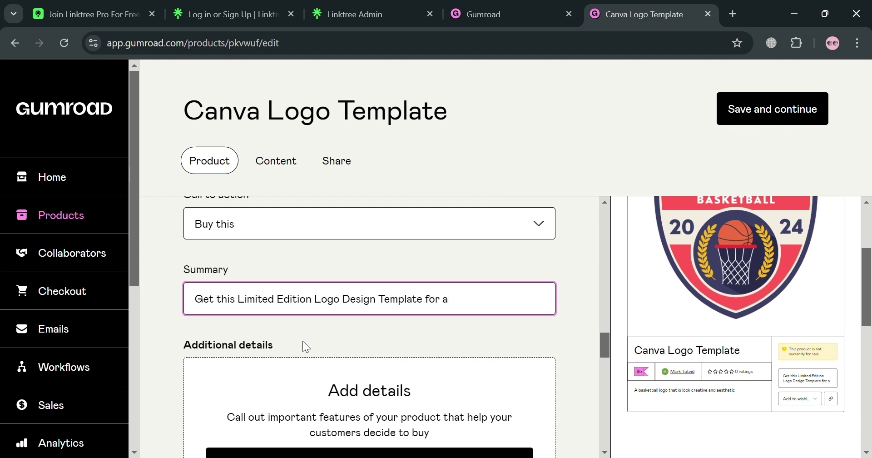
{"action": "type", "text": "s low "}
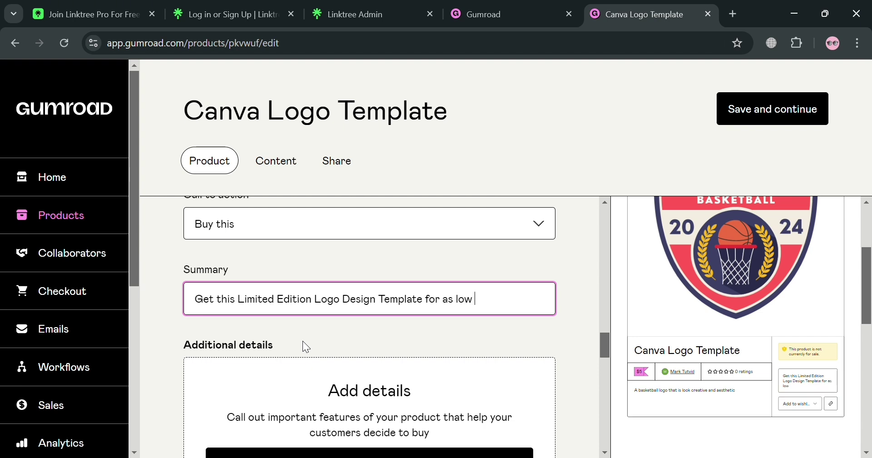
{"action": "type", "text": "as $2."}
Add a blank attribute and value row under Additional details and delete it again.
{"action": "scroll", "coordinate": [469, 317], "scroll_direction": "down", "scroll_amount": 1}
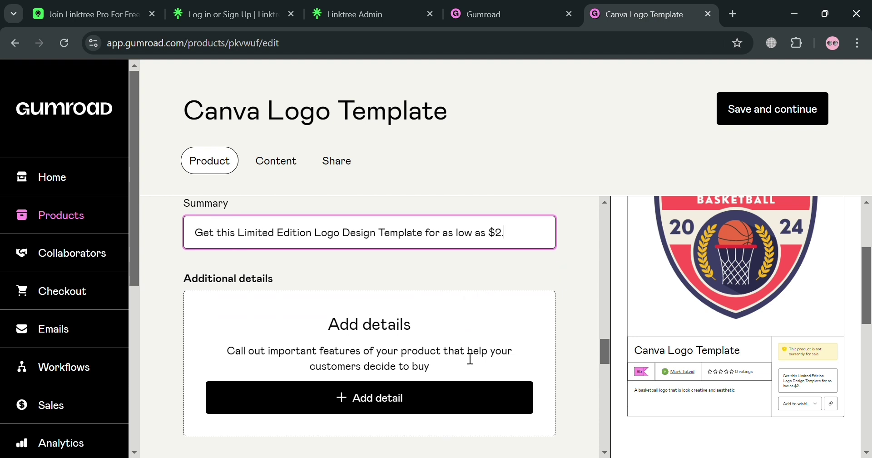
{"action": "left_click", "coordinate": [375, 405]}
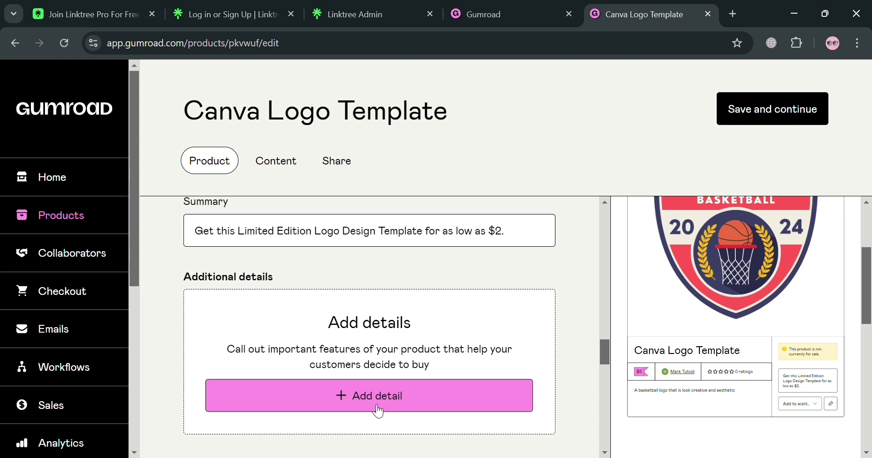
{"action": "scroll", "coordinate": [374, 391], "scroll_direction": "down", "scroll_amount": 3}
{"action": "scroll", "coordinate": [376, 378], "scroll_direction": "up", "scroll_amount": 3}
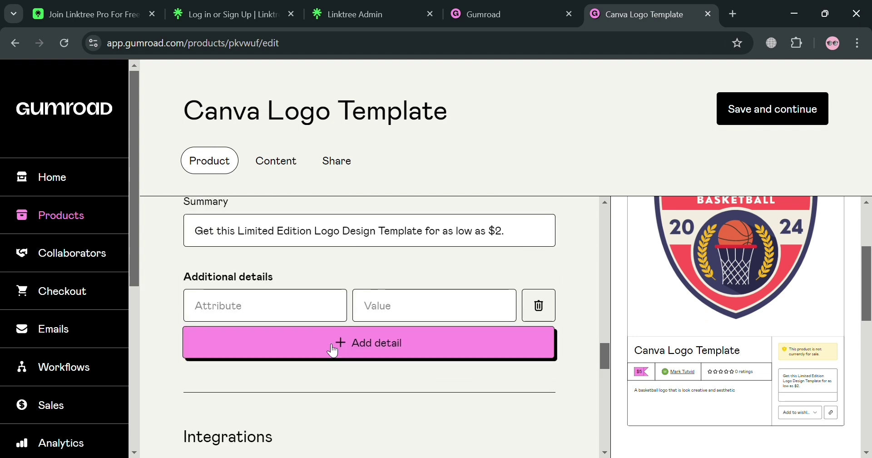
{"action": "left_click", "coordinate": [279, 300]}
{"action": "left_click", "coordinate": [447, 318]}
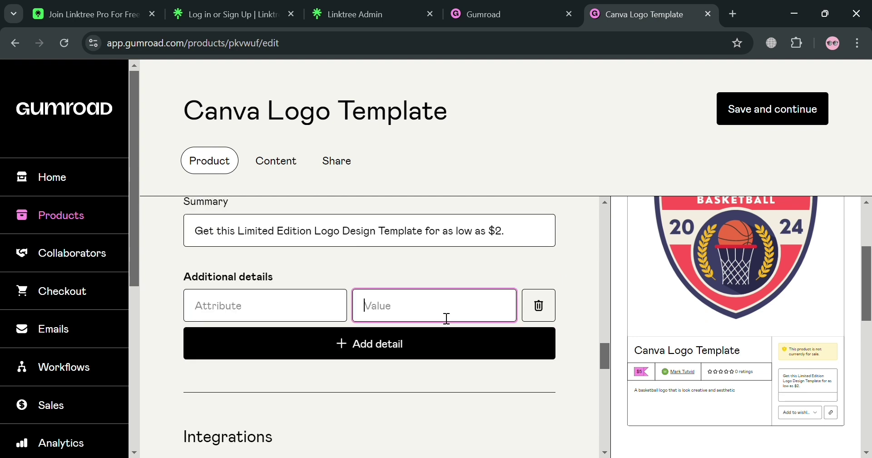
{"action": "left_click", "coordinate": [549, 313]}
Set the product's price amount to $2 in the Pricing section.
{"action": "scroll", "coordinate": [431, 330], "scroll_direction": "down", "scroll_amount": 6}
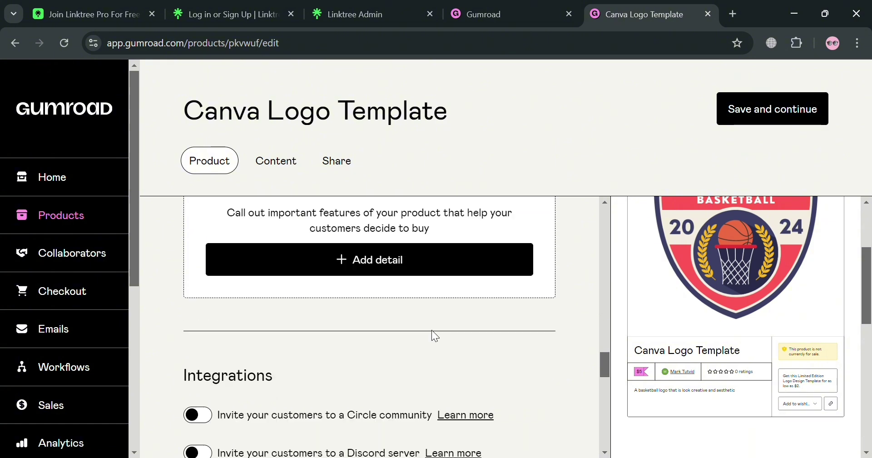
{"action": "scroll", "coordinate": [281, 329], "scroll_direction": "up", "scroll_amount": 1}
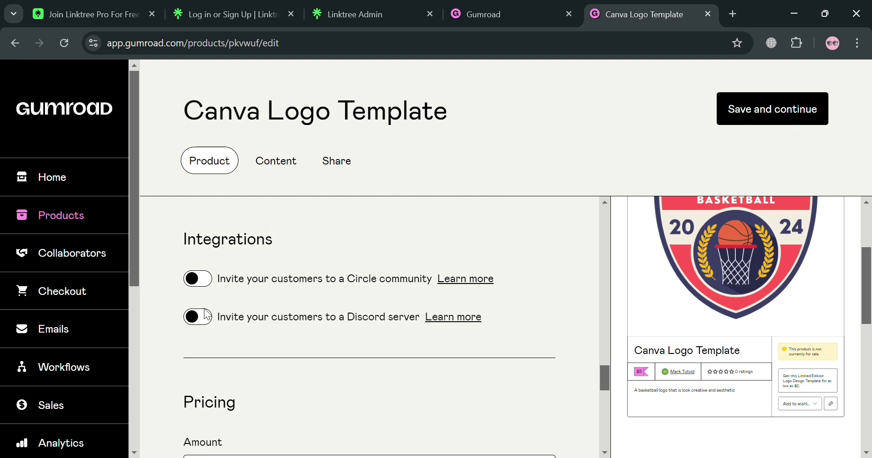
{"action": "scroll", "coordinate": [345, 345], "scroll_direction": "down", "scroll_amount": 4}
{"action": "scroll", "coordinate": [348, 336], "scroll_direction": "up", "scroll_amount": 1}
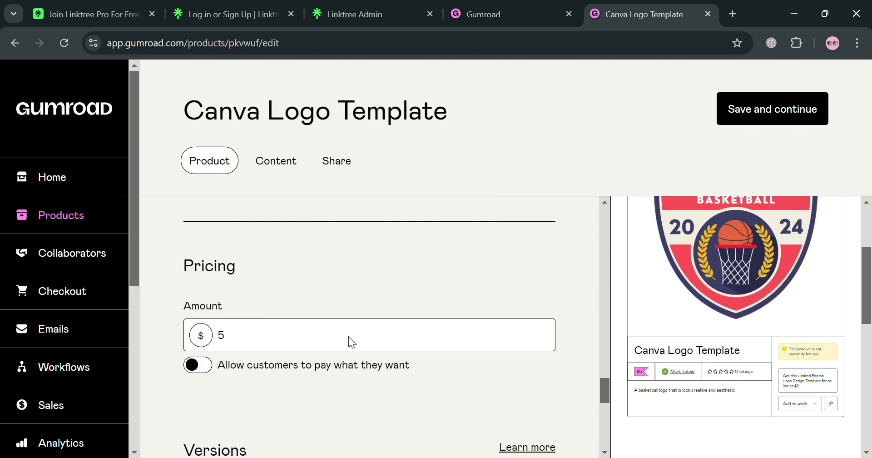
{"action": "left_click", "coordinate": [293, 342]}
{"action": "key", "text": "BackSpace"}
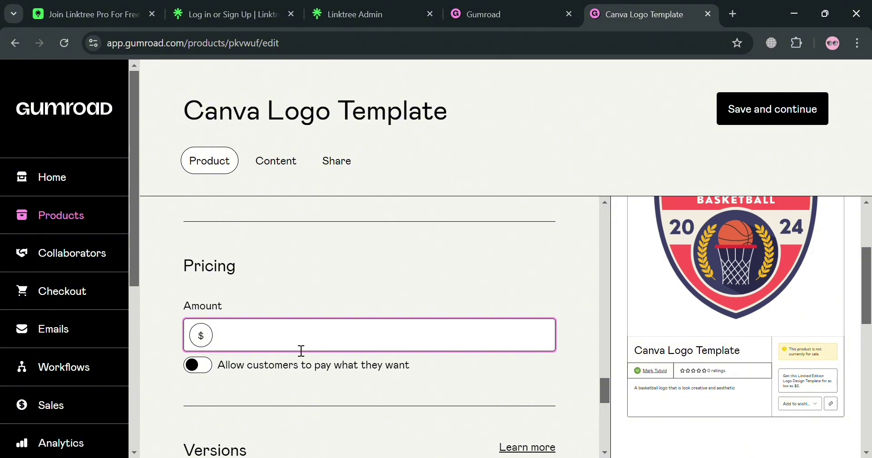
{"action": "type", "text": "2"}
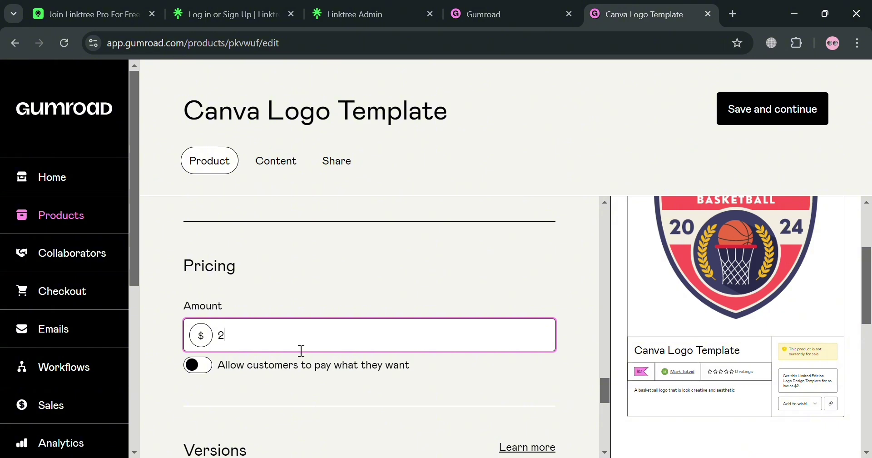
{"action": "left_click", "coordinate": [264, 397]}
Try the option that allows customers to pay what they want and switch it back off.
{"action": "scroll", "coordinate": [396, 357], "scroll_direction": "down", "scroll_amount": 3}
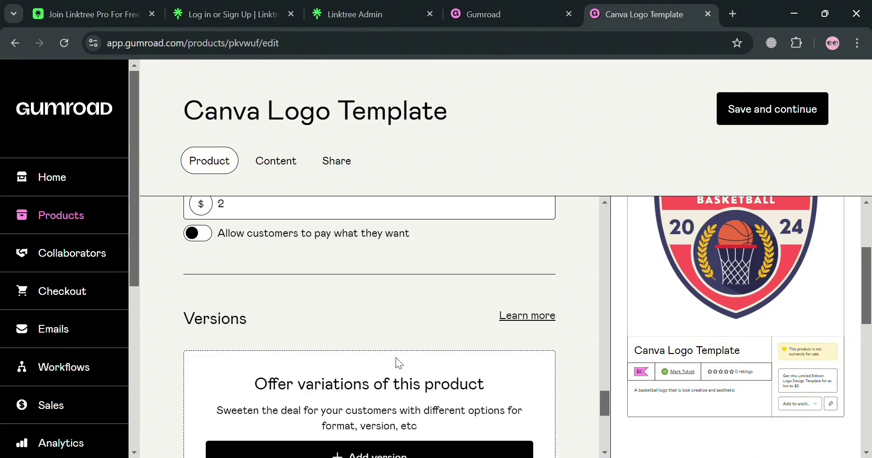
{"action": "left_click", "coordinate": [205, 237]}
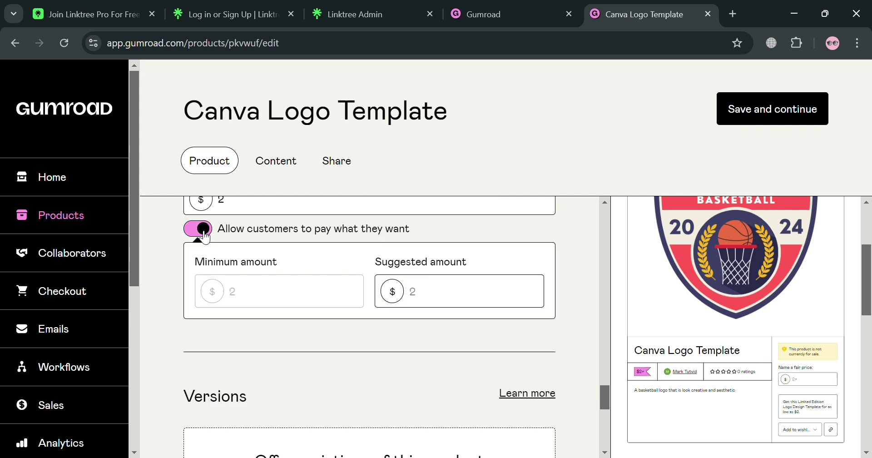
{"action": "left_click", "coordinate": [205, 237]}
Limit product sales to a maximum of 100 purchases in the product's settings.
{"action": "scroll", "coordinate": [353, 380], "scroll_direction": "down", "scroll_amount": 2}
{"action": "scroll", "coordinate": [284, 330], "scroll_direction": "up", "scroll_amount": 1}
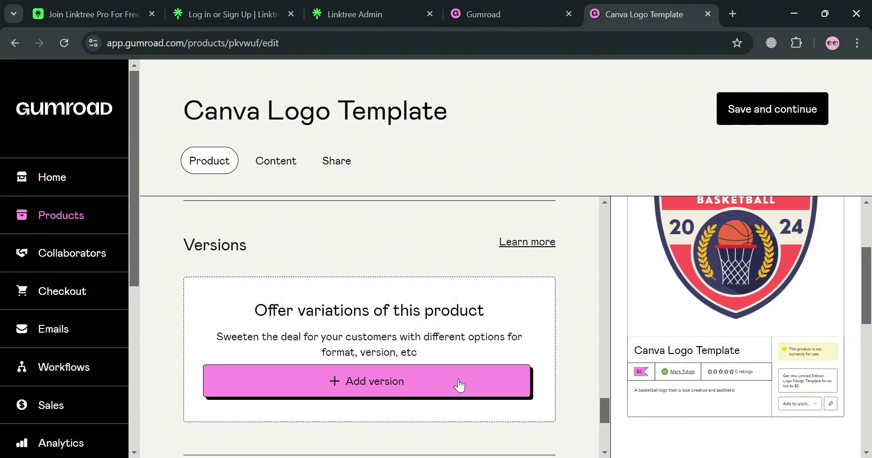
{"action": "scroll", "coordinate": [460, 385], "scroll_direction": "down", "scroll_amount": 5}
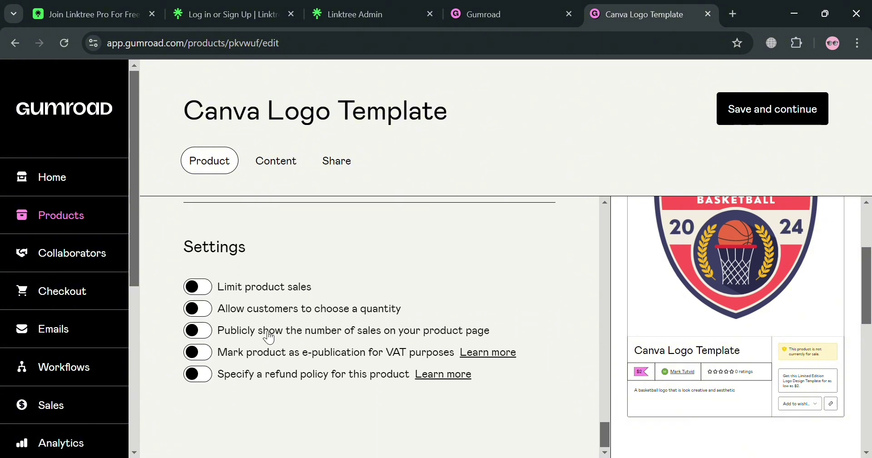
{"action": "left_click", "coordinate": [205, 291]}
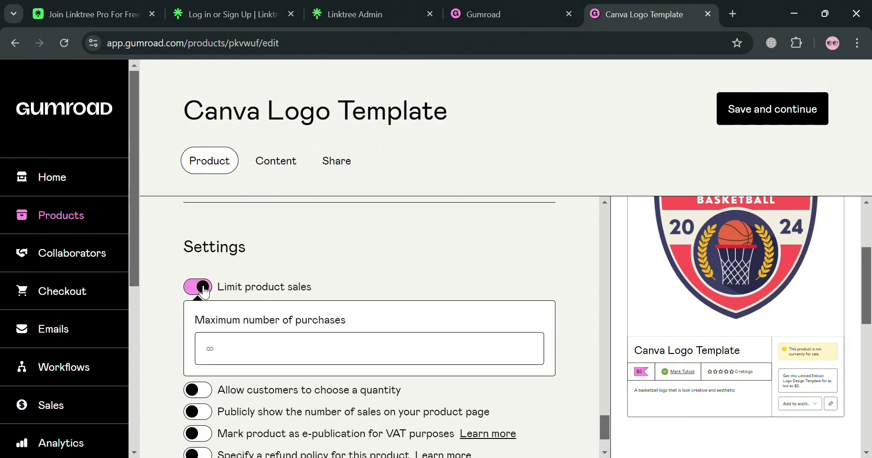
{"action": "left_click", "coordinate": [263, 352]}
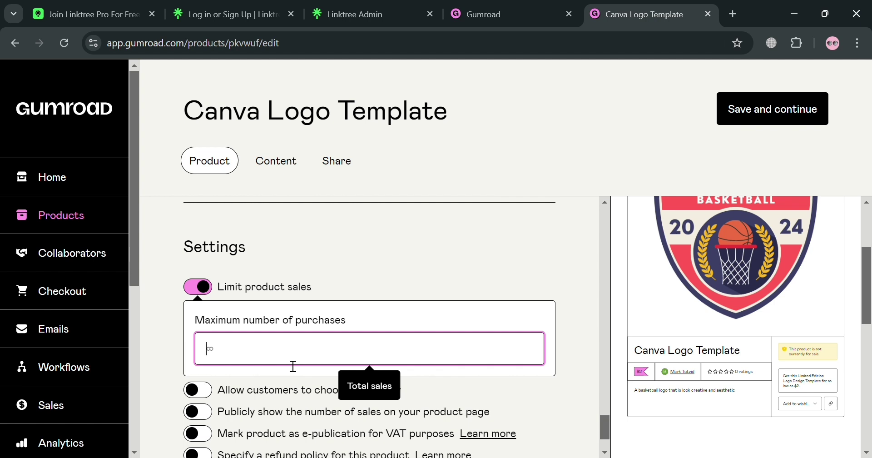
{"action": "type", "text": "100"}
{"action": "left_click", "coordinate": [453, 242]}
Try the options for choosing a quantity and publicly showing the number of sales, switching each back off.
{"action": "scroll", "coordinate": [454, 242], "scroll_direction": "down", "scroll_amount": 2}
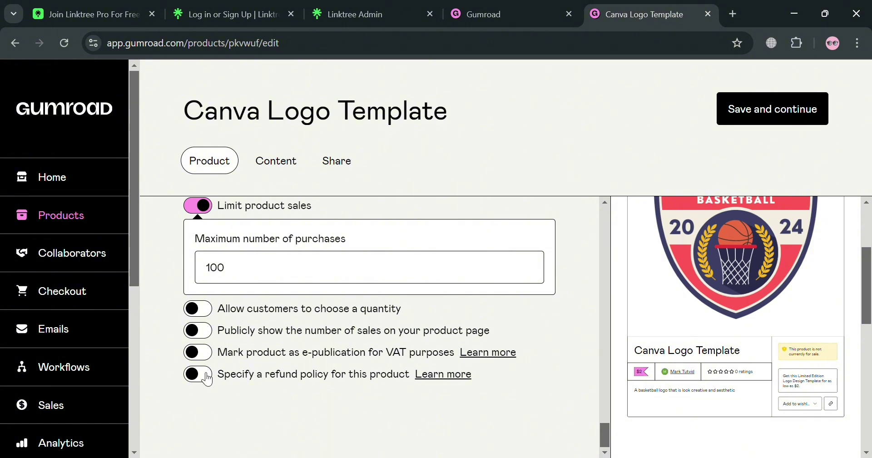
{"action": "left_click", "coordinate": [200, 309]}
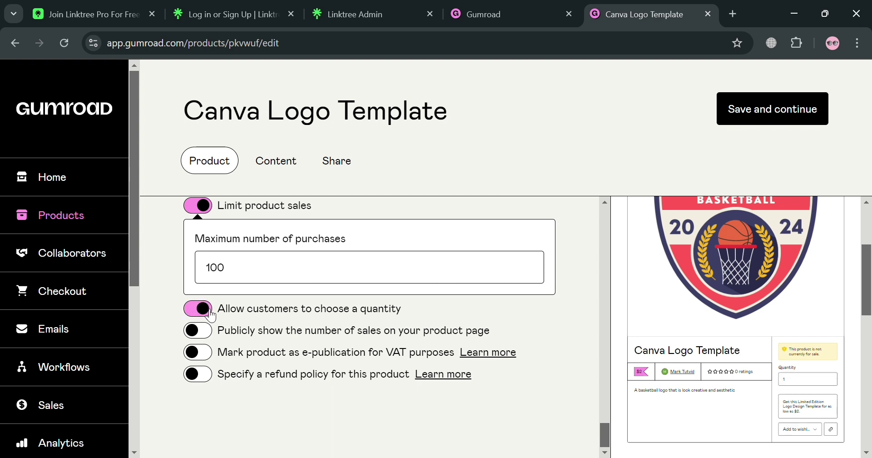
{"action": "left_click", "coordinate": [210, 313]}
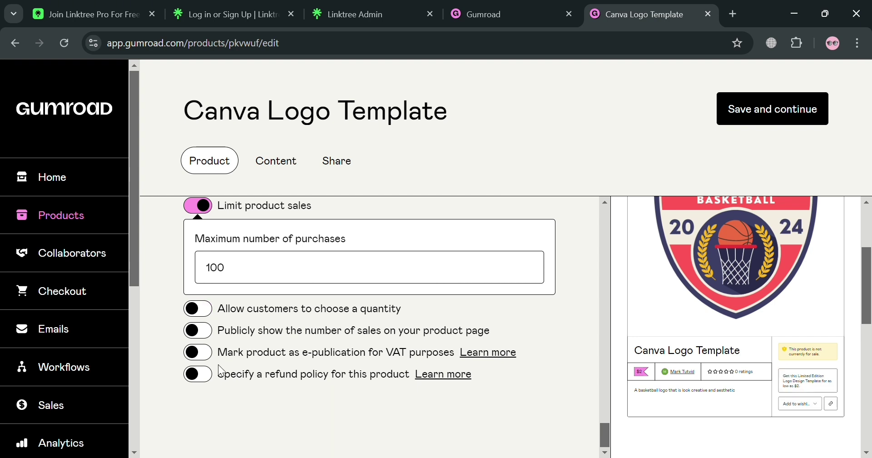
{"action": "left_click", "coordinate": [205, 337]}
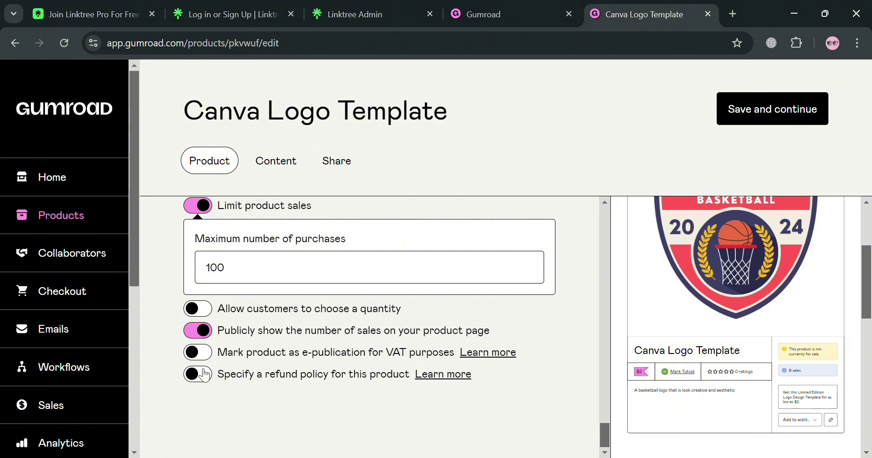
{"action": "left_click", "coordinate": [207, 331]}
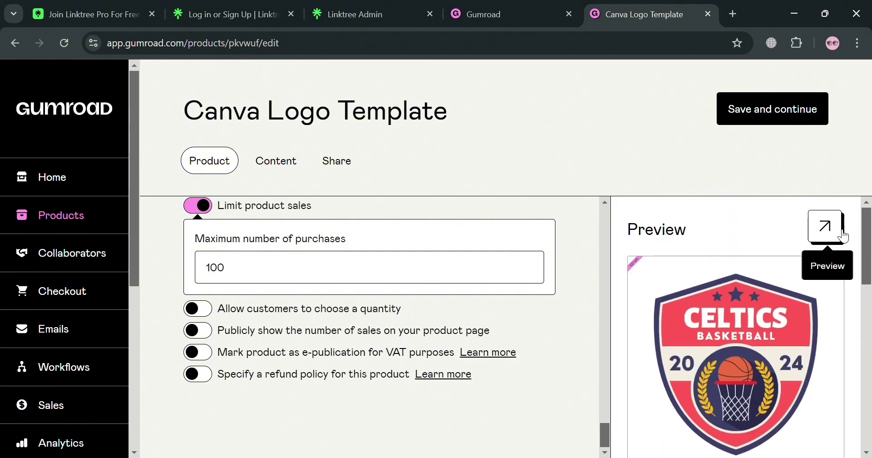
Open the full product page preview, examine its cover, price, description and summary, and return to the product editor.
{"action": "left_click", "coordinate": [842, 232]}
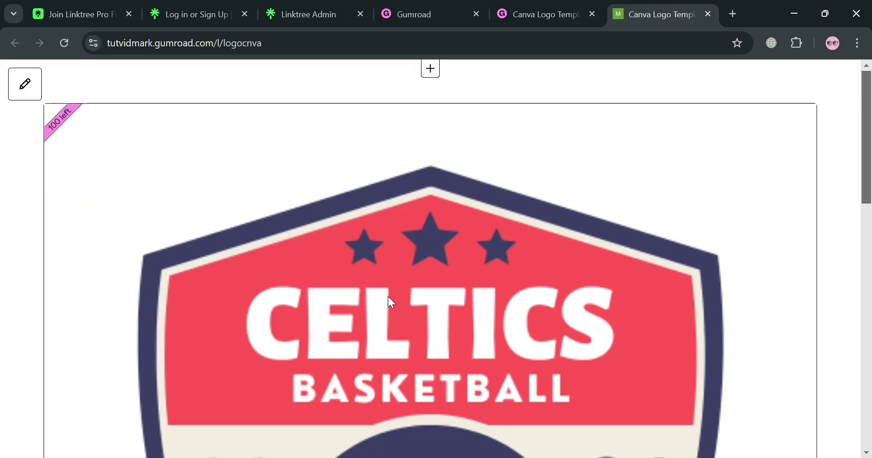
{"action": "scroll", "coordinate": [389, 298], "scroll_direction": "down", "scroll_amount": 3}
{"action": "scroll", "coordinate": [389, 301], "scroll_direction": "down", "scroll_amount": 12}
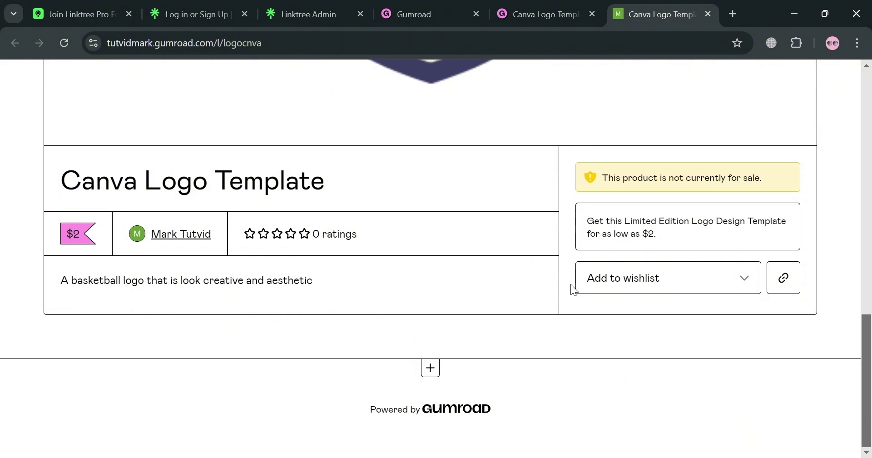
{"action": "scroll", "coordinate": [677, 327], "scroll_direction": "up", "scroll_amount": 5}
{"action": "scroll", "coordinate": [645, 377], "scroll_direction": "down", "scroll_amount": 3}
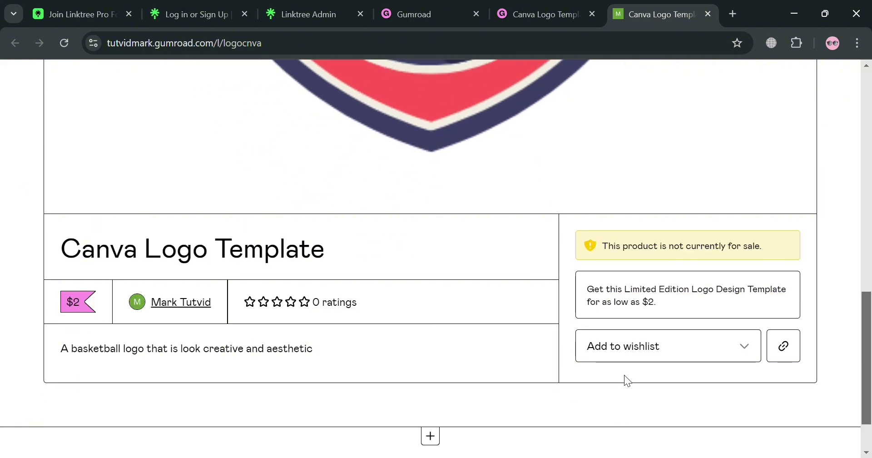
{"action": "scroll", "coordinate": [740, 320], "scroll_direction": "up", "scroll_amount": 12}
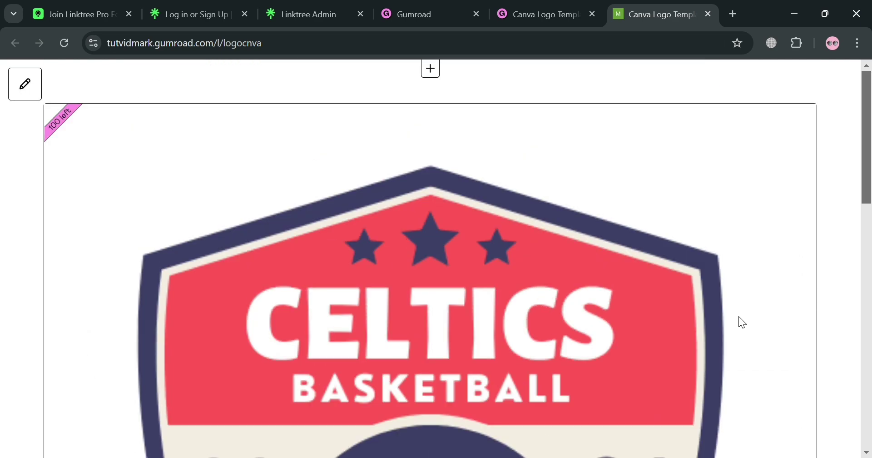
{"action": "left_click", "coordinate": [575, 10]}
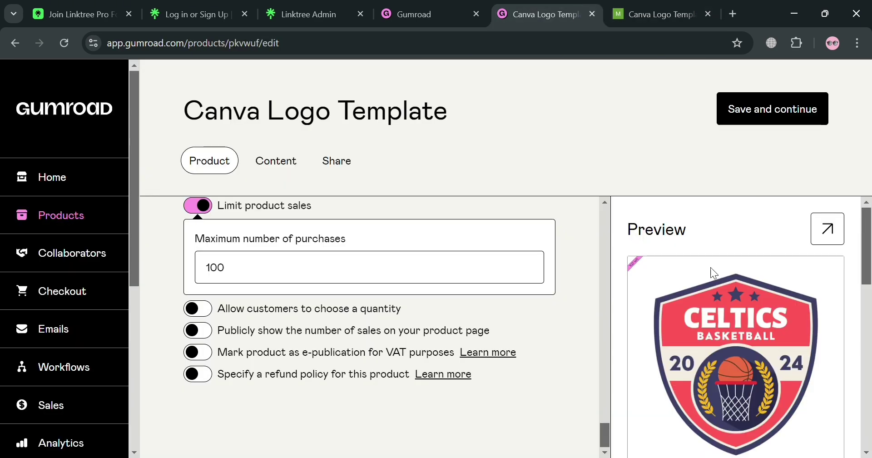
Insert the Celtics Basketball logo and the illustrated food-bowl image into the product's Content section.
{"action": "left_click", "coordinate": [269, 171]}
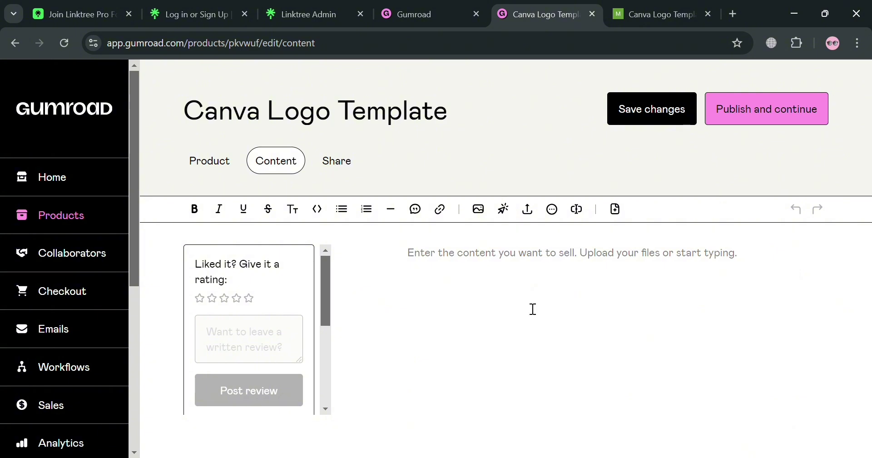
{"action": "scroll", "coordinate": [255, 312], "scroll_direction": "down", "scroll_amount": 2}
{"action": "scroll", "coordinate": [259, 314], "scroll_direction": "up", "scroll_amount": 2}
{"action": "scroll", "coordinate": [234, 399], "scroll_direction": "down", "scroll_amount": 3}
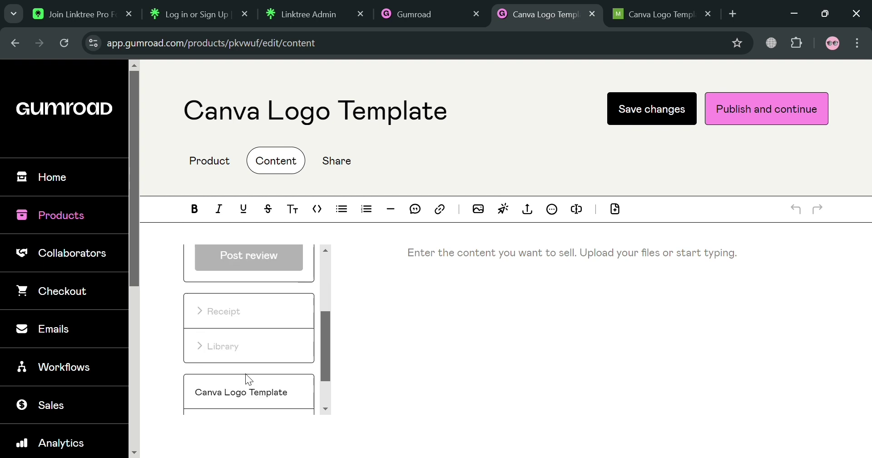
{"action": "scroll", "coordinate": [251, 367], "scroll_direction": "down", "scroll_amount": 1}
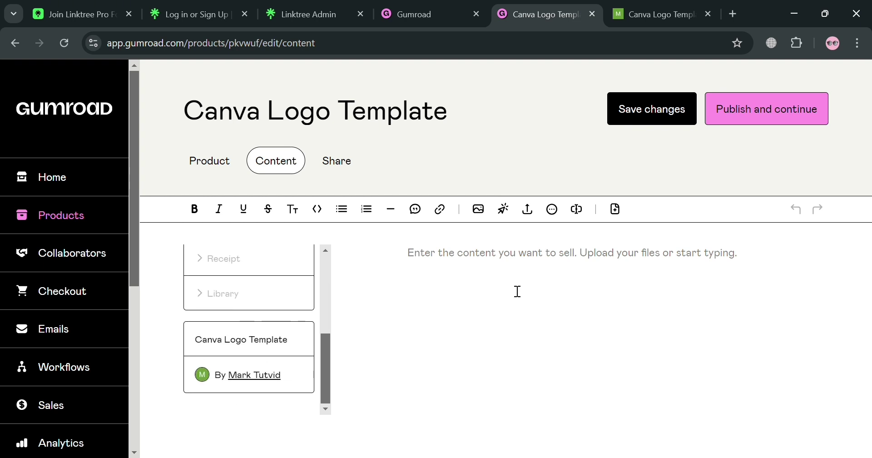
{"action": "left_click", "coordinate": [522, 258]}
{"action": "left_click", "coordinate": [478, 210]}
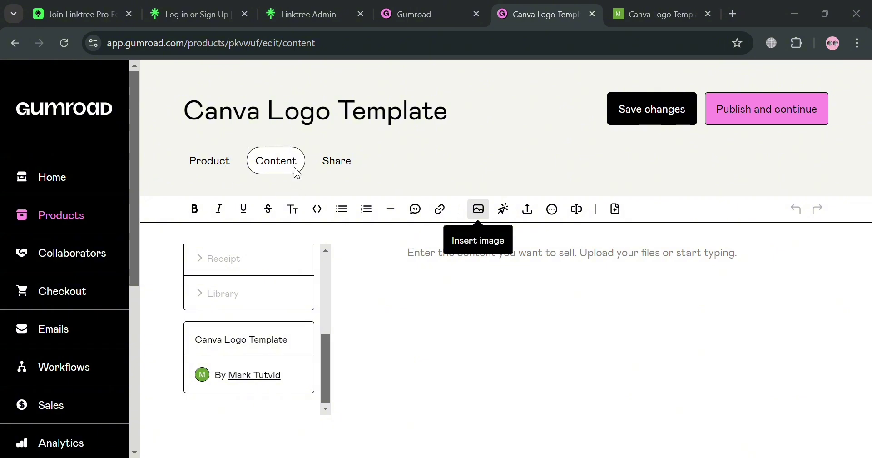
{"action": "left_click", "coordinate": [478, 210]}
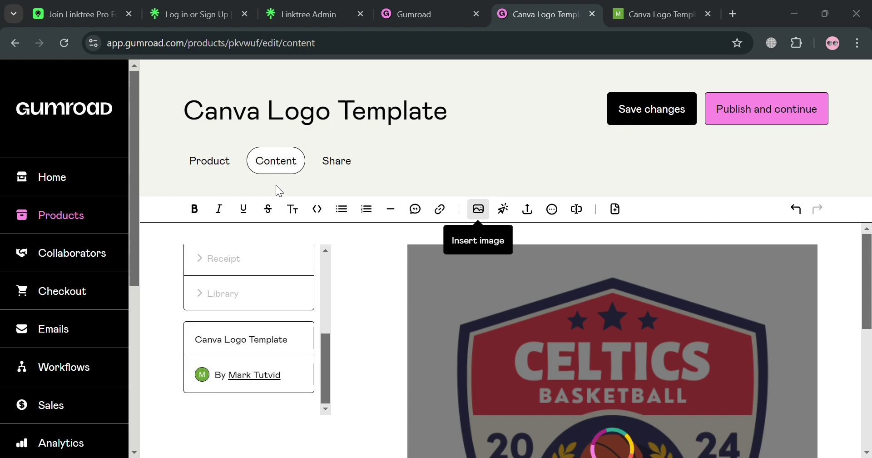
{"action": "scroll", "coordinate": [627, 321], "scroll_direction": "down", "scroll_amount": 10}
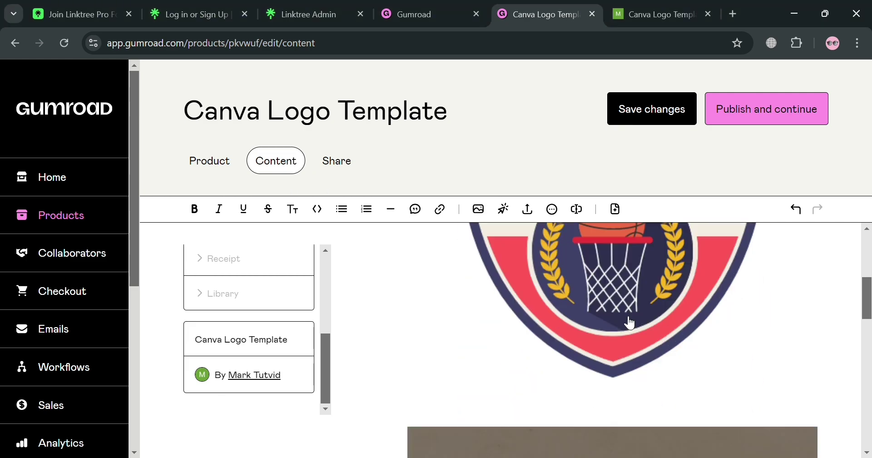
{"action": "scroll", "coordinate": [659, 336], "scroll_direction": "down", "scroll_amount": 4}
{"action": "scroll", "coordinate": [654, 343], "scroll_direction": "up", "scroll_amount": 12}
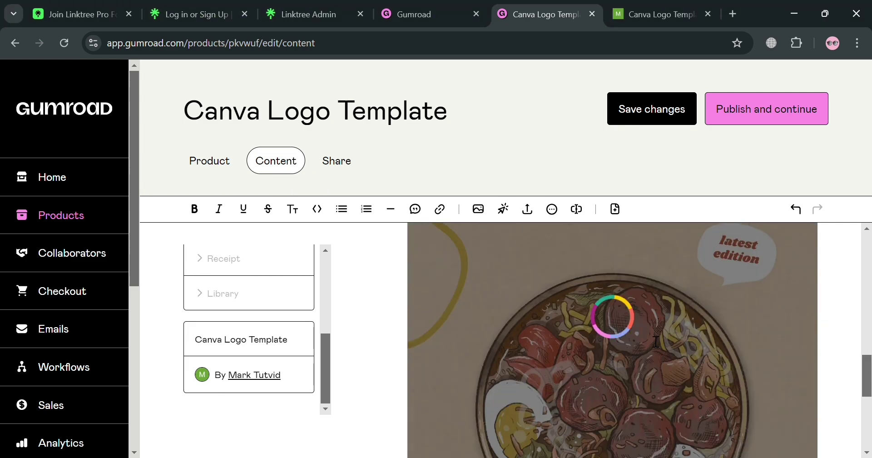
Add the "Thank You for Shopping" image to the product's content.
{"action": "left_click", "coordinate": [476, 210]}
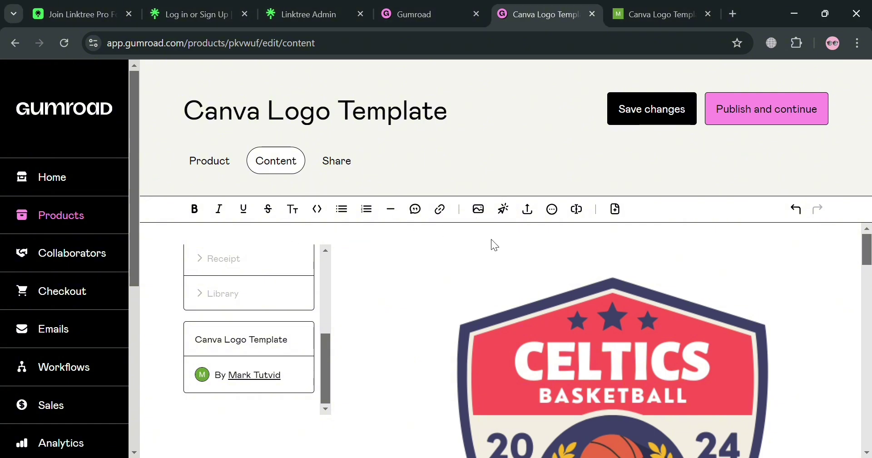
{"action": "scroll", "coordinate": [657, 340], "scroll_direction": "down", "scroll_amount": 10}
{"action": "scroll", "coordinate": [653, 329], "scroll_direction": "down", "scroll_amount": 5}
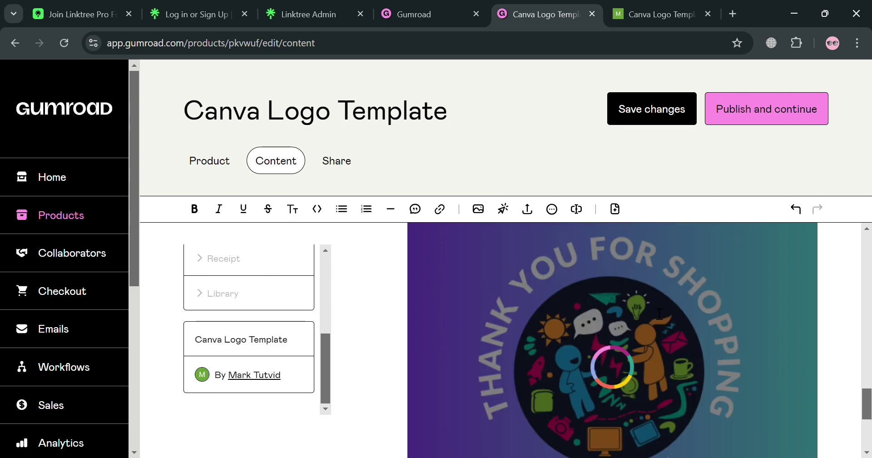
{"action": "scroll", "coordinate": [656, 323], "scroll_direction": "up", "scroll_amount": 15}
{"action": "scroll", "coordinate": [660, 312], "scroll_direction": "up", "scroll_amount": 3}
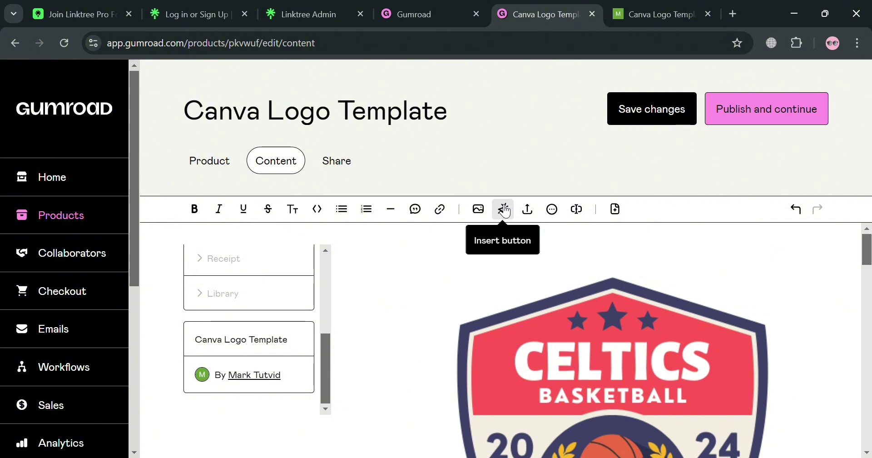
Save the content changes and publish the Canva Logo Template product.
{"action": "left_click", "coordinate": [566, 217]}
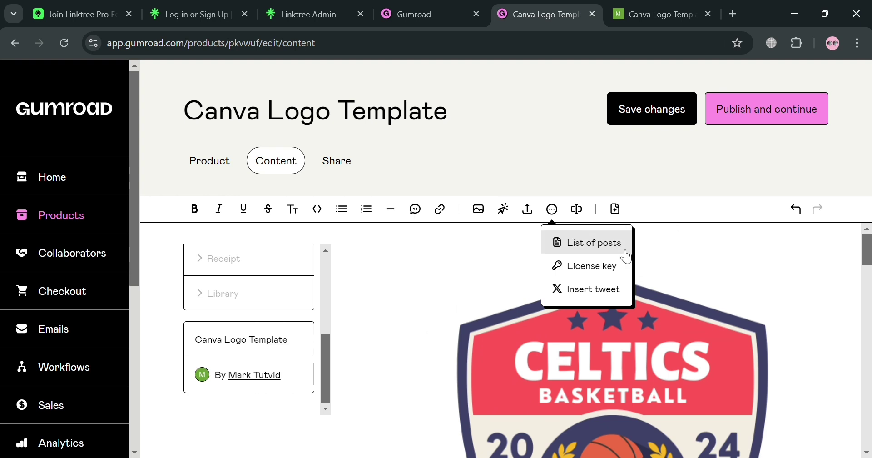
{"action": "left_click", "coordinate": [620, 215]}
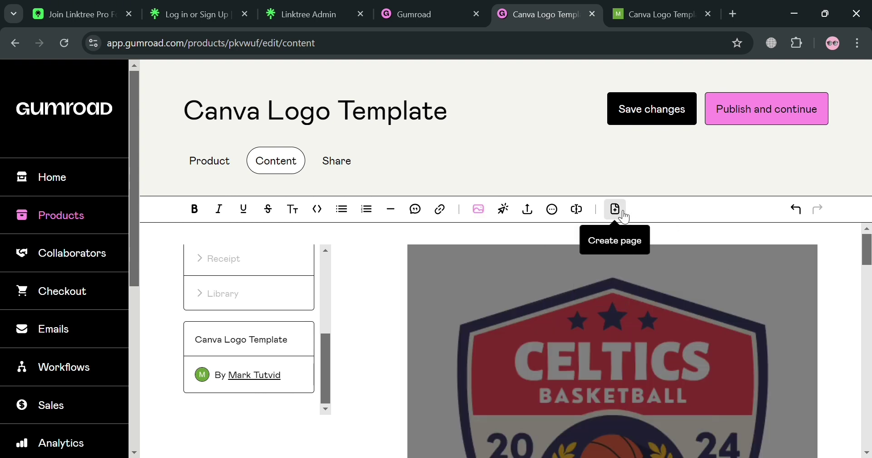
{"action": "scroll", "coordinate": [658, 363], "scroll_direction": "down", "scroll_amount": 2}
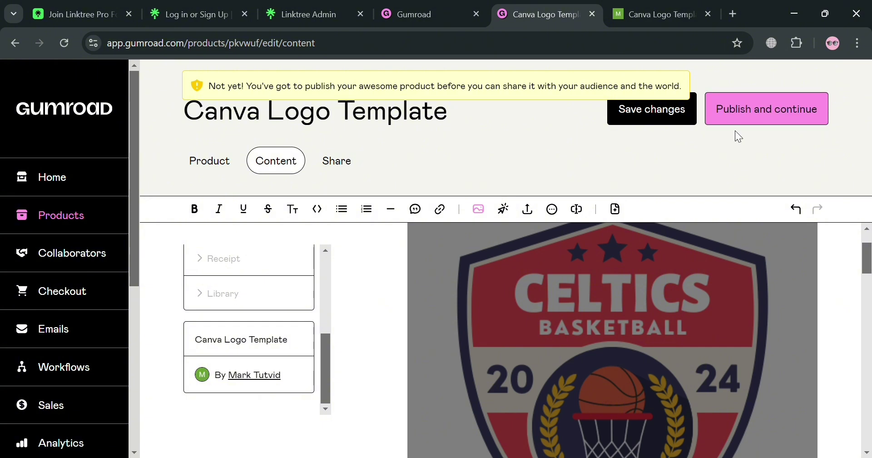
{"action": "left_click", "coordinate": [642, 119]}
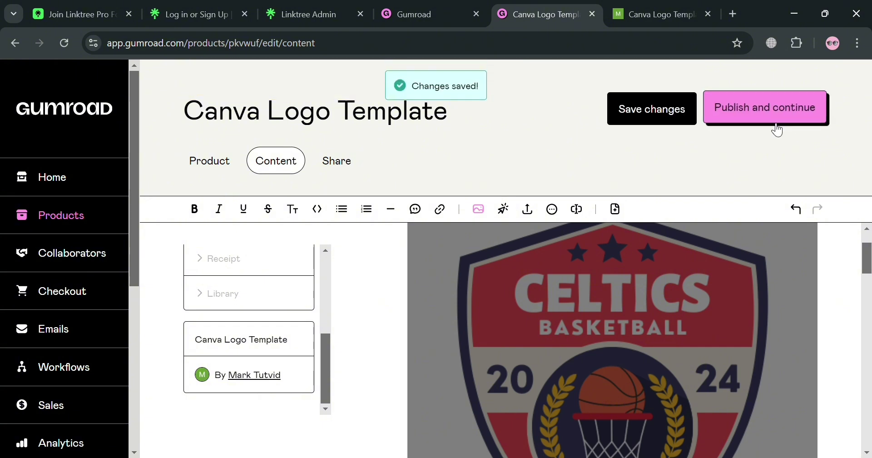
{"action": "left_click", "coordinate": [782, 115]}
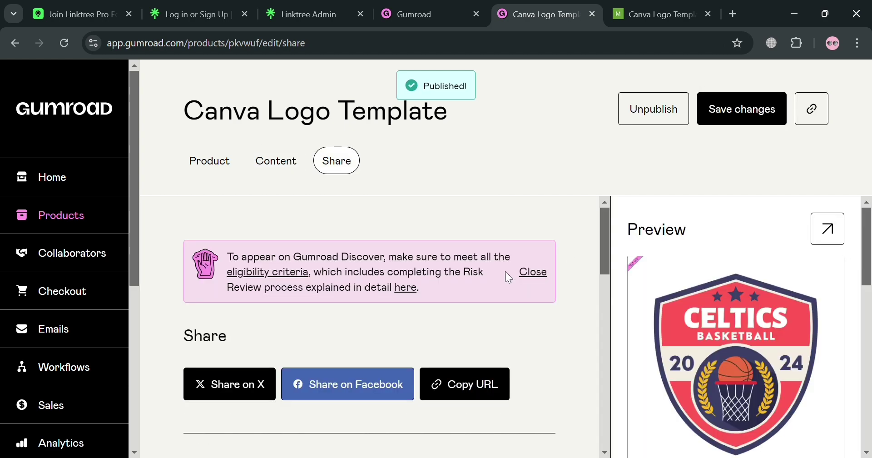
Examine the product's sharing options and Gumroad Discover settings, including the category list, tags, rating display and visibility boost.
{"action": "scroll", "coordinate": [683, 295], "scroll_direction": "down", "scroll_amount": 8}
{"action": "scroll", "coordinate": [549, 371], "scroll_direction": "down", "scroll_amount": 5}
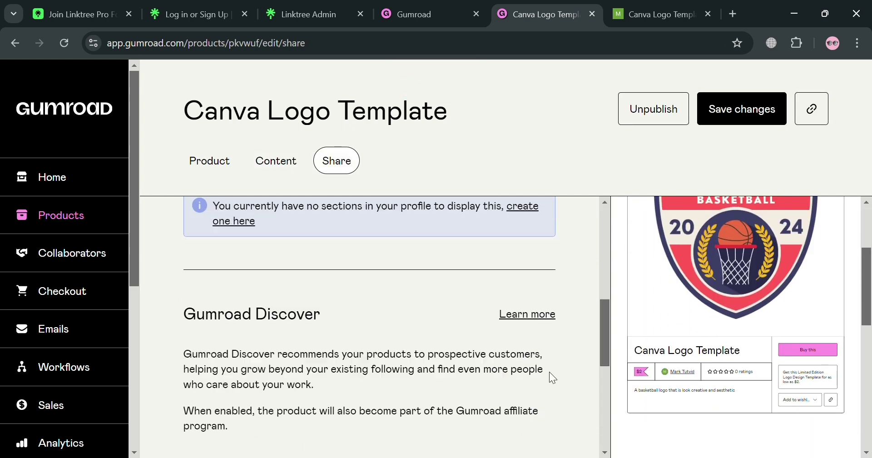
{"action": "scroll", "coordinate": [609, 356], "scroll_direction": "down", "scroll_amount": 3}
{"action": "scroll", "coordinate": [398, 418], "scroll_direction": "down", "scroll_amount": 4}
{"action": "scroll", "coordinate": [396, 421], "scroll_direction": "up", "scroll_amount": 4}
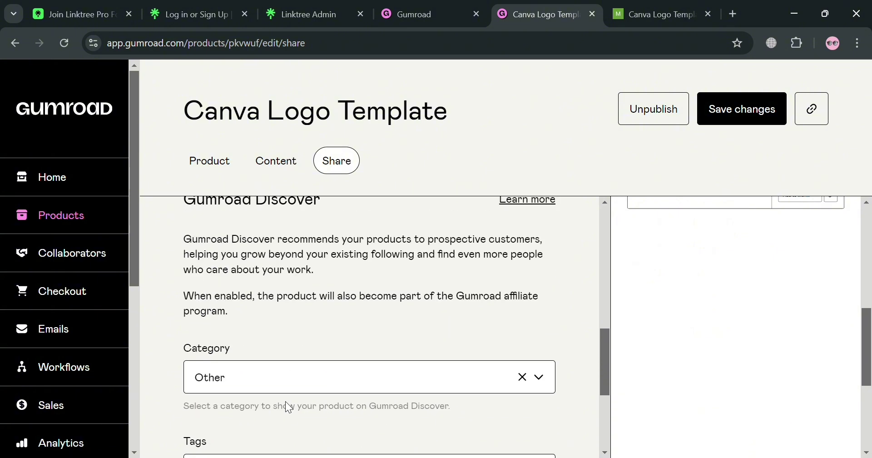
{"action": "scroll", "coordinate": [288, 404], "scroll_direction": "down", "scroll_amount": 3}
{"action": "left_click", "coordinate": [417, 241]}
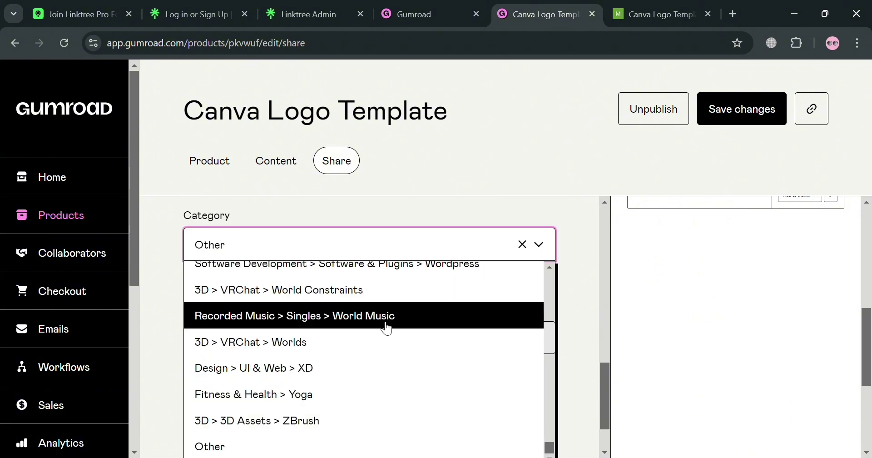
{"action": "left_click", "coordinate": [170, 332]}
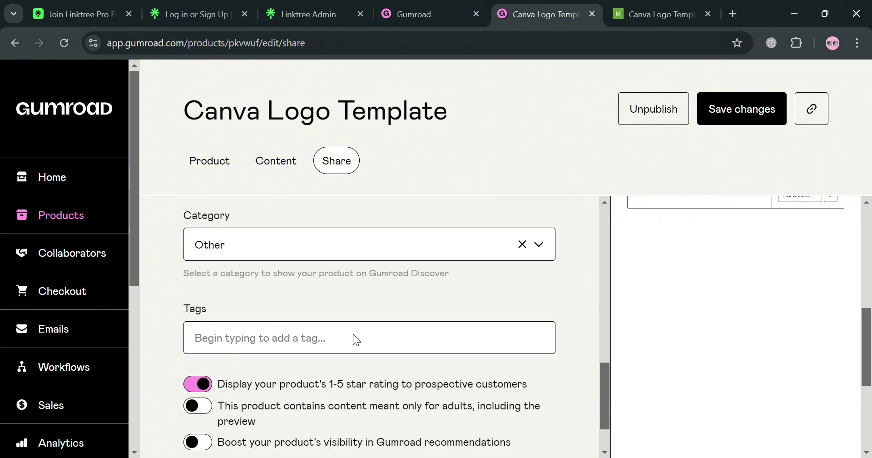
{"action": "scroll", "coordinate": [353, 336], "scroll_direction": "down", "scroll_amount": 2}
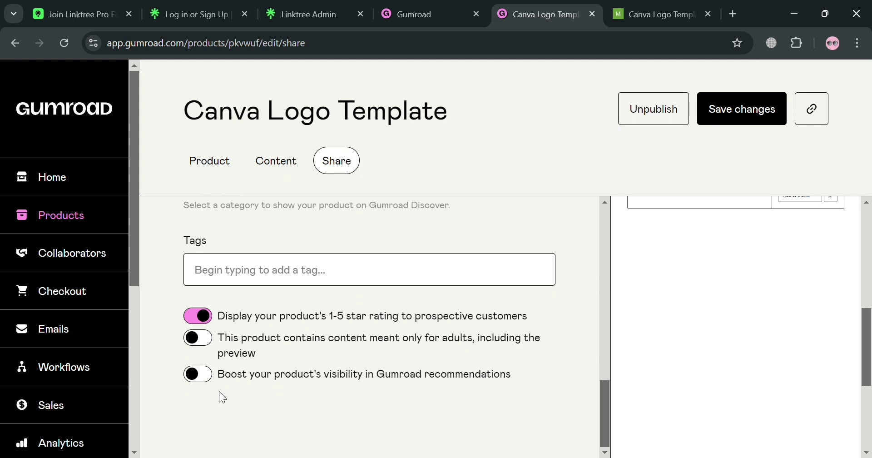
Copy the published product's URL from its sharing options.
{"action": "left_click", "coordinate": [816, 119]}
{"action": "scroll", "coordinate": [253, 397], "scroll_direction": "up", "scroll_amount": 5}
{"action": "scroll", "coordinate": [500, 308], "scroll_direction": "down", "scroll_amount": 1}
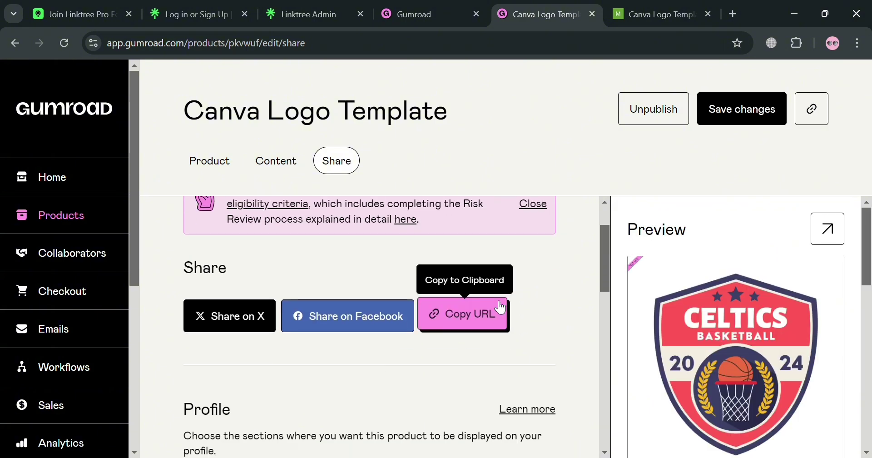
{"action": "left_click", "coordinate": [491, 318]}
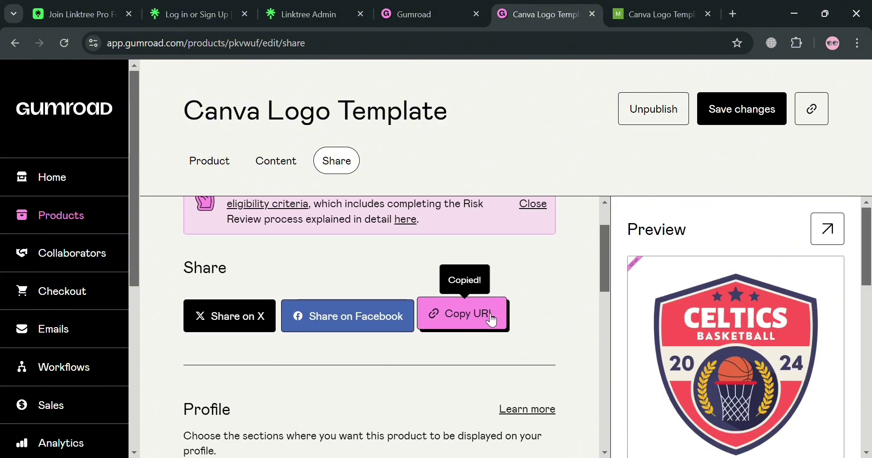
Switch to Linktree, open the Shop section and start adding a first product.
{"action": "left_click", "coordinate": [317, 6]}
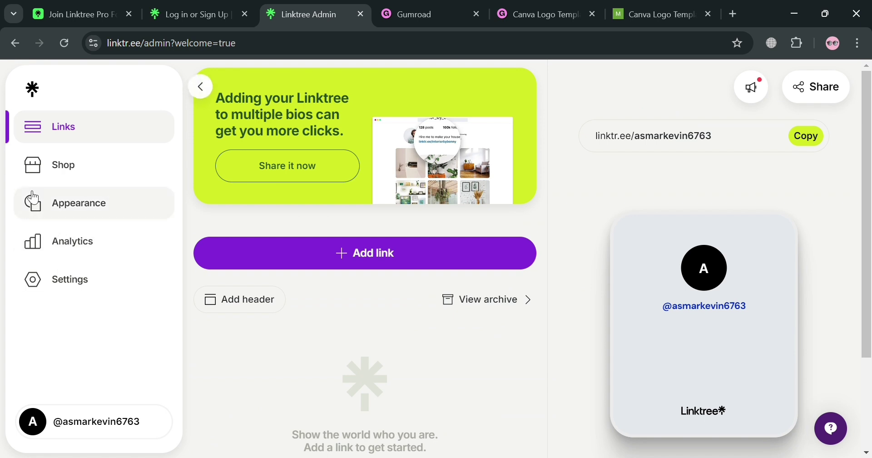
{"action": "left_click", "coordinate": [80, 168]}
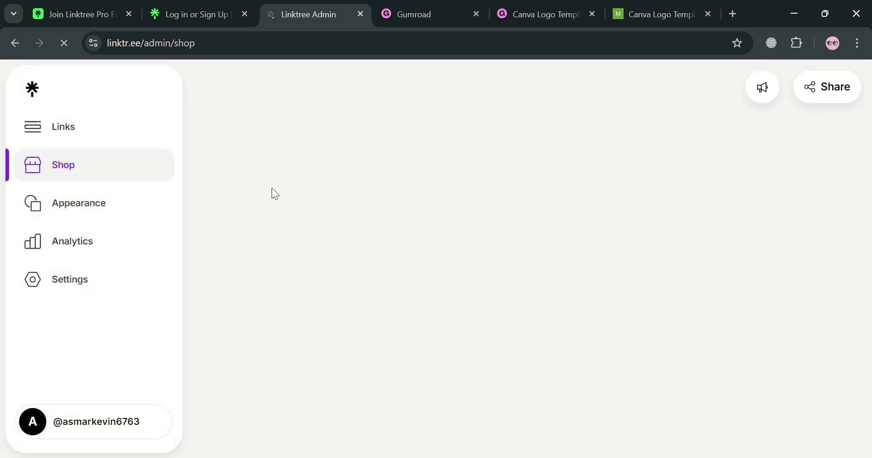
{"action": "scroll", "coordinate": [312, 398], "scroll_direction": "down", "scroll_amount": 1}
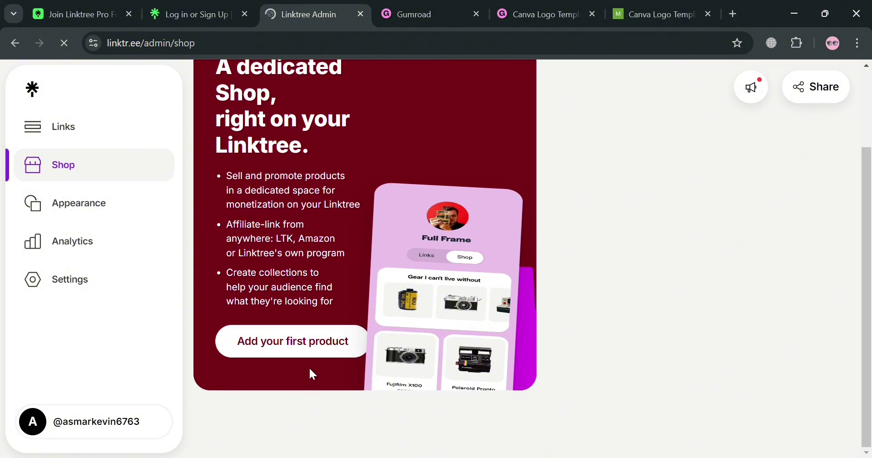
{"action": "left_click", "coordinate": [311, 342]}
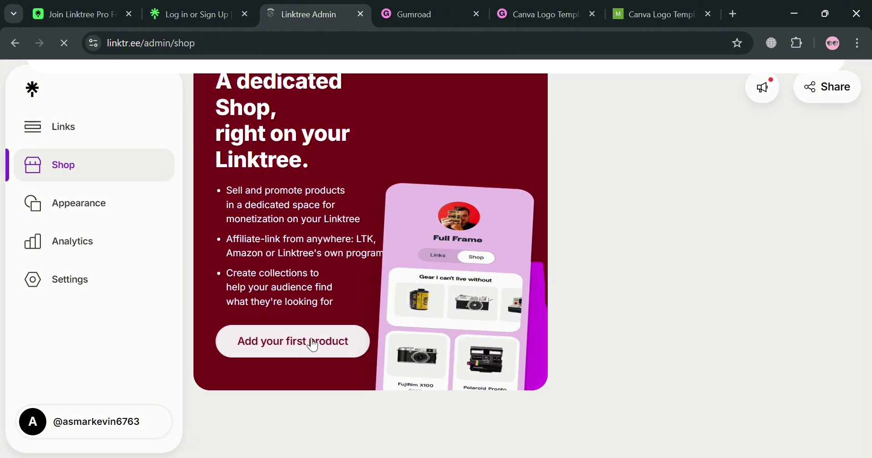
Load the product details into Linktree from the copied Gumroad product URL.
{"action": "left_click", "coordinate": [208, 273]}
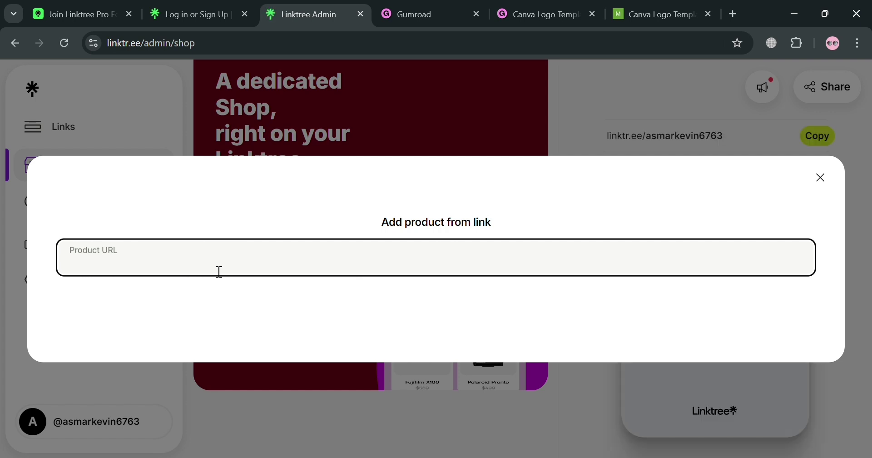
{"action": "type", "text": "D"}
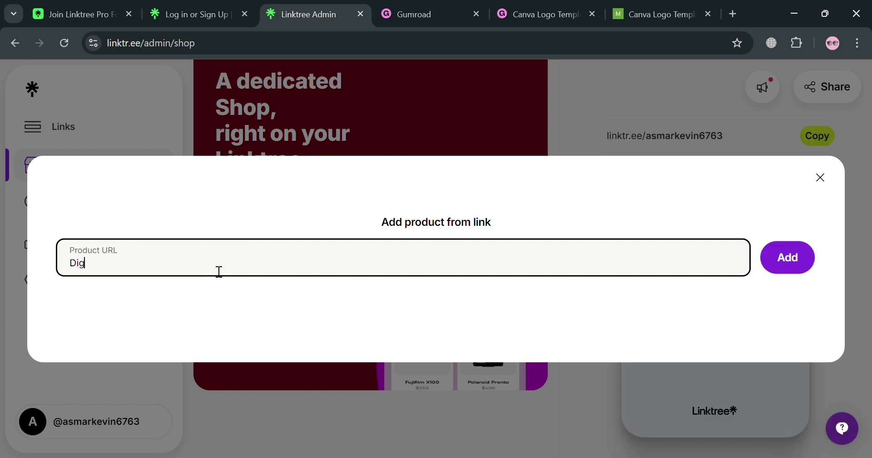
{"action": "type", "text": "ig"}
{"action": "key", "text": "ctrl+a"}
{"action": "key", "text": "ctrl+v"}
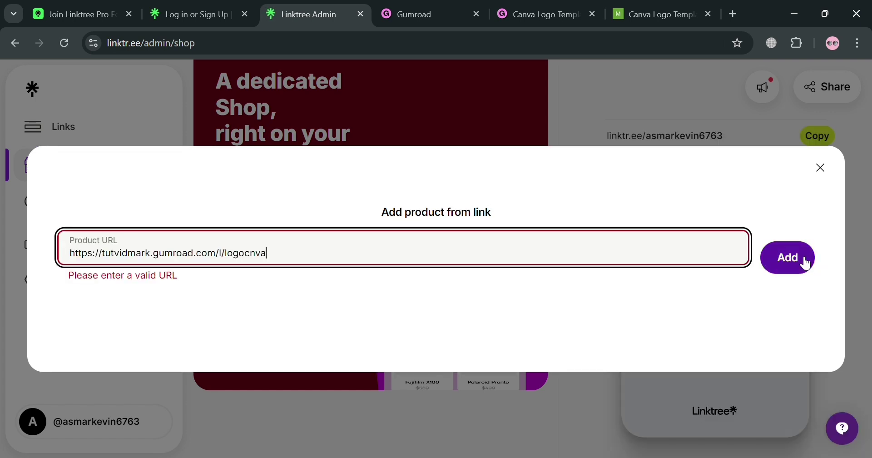
{"action": "left_click", "coordinate": [806, 262]}
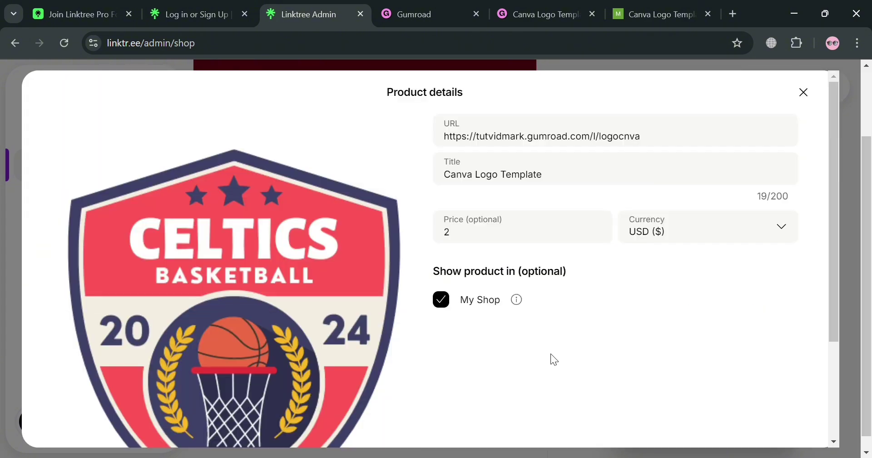
Add the Canva Logo Template to My Shop with the imported price of 2 USD.
{"action": "scroll", "coordinate": [416, 296], "scroll_direction": "down", "scroll_amount": 3}
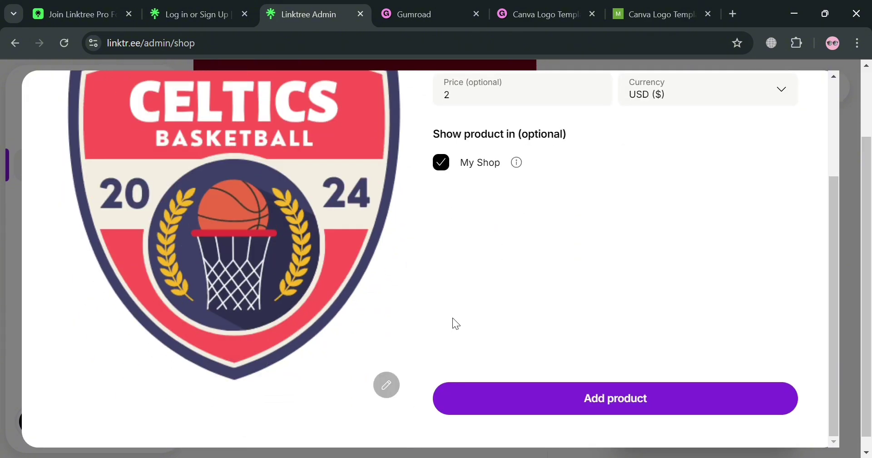
{"action": "scroll", "coordinate": [683, 272], "scroll_direction": "down", "scroll_amount": 1}
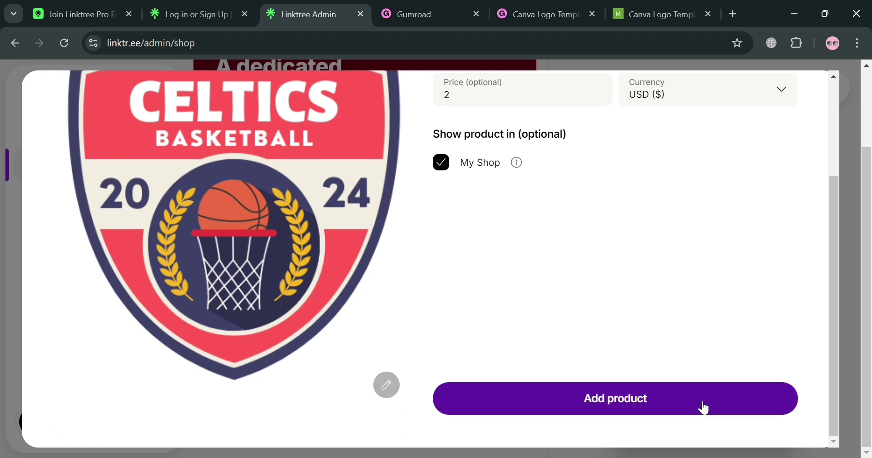
{"action": "left_click", "coordinate": [699, 405]}
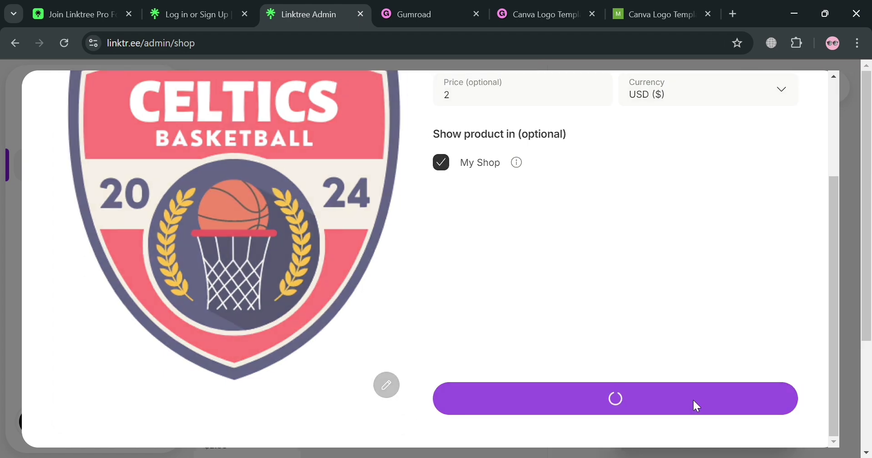
Open the Canva Logo Template from the Linktree shop preview, closing the older duplicate product tab, and examine its Gumroad page.
{"action": "scroll", "coordinate": [757, 355], "scroll_direction": "down", "scroll_amount": 2}
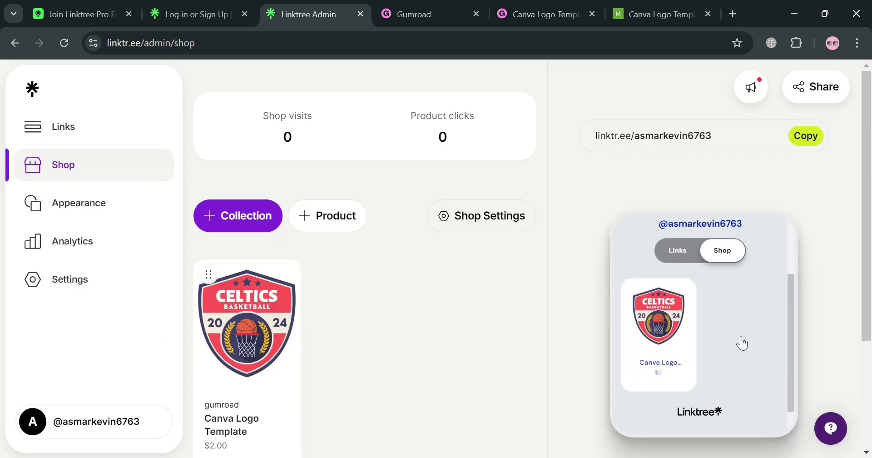
{"action": "left_click", "coordinate": [676, 336]}
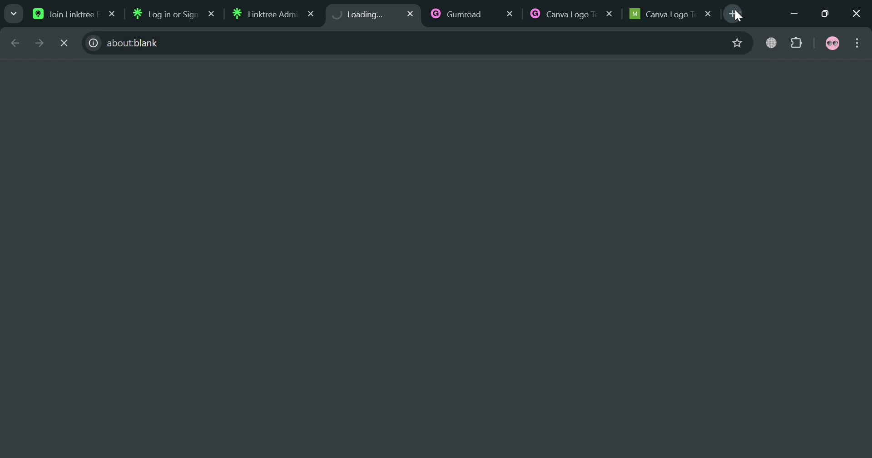
{"action": "left_click", "coordinate": [709, 13]}
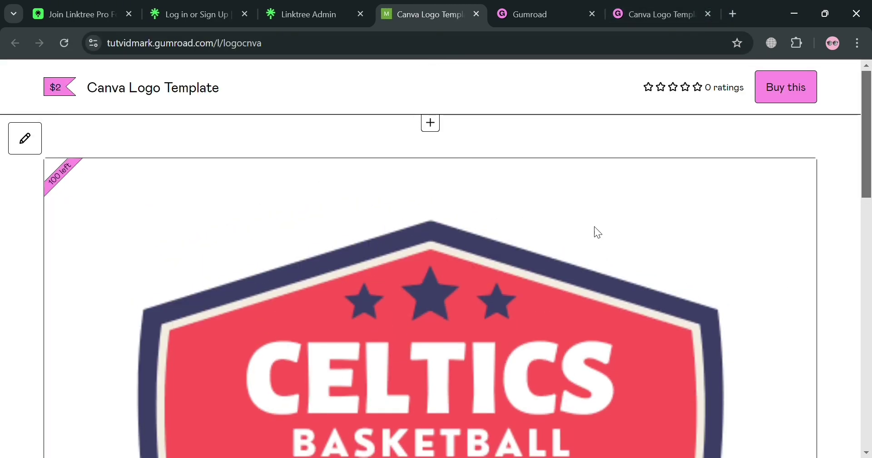
{"action": "scroll", "coordinate": [689, 287], "scroll_direction": "down", "scroll_amount": 10}
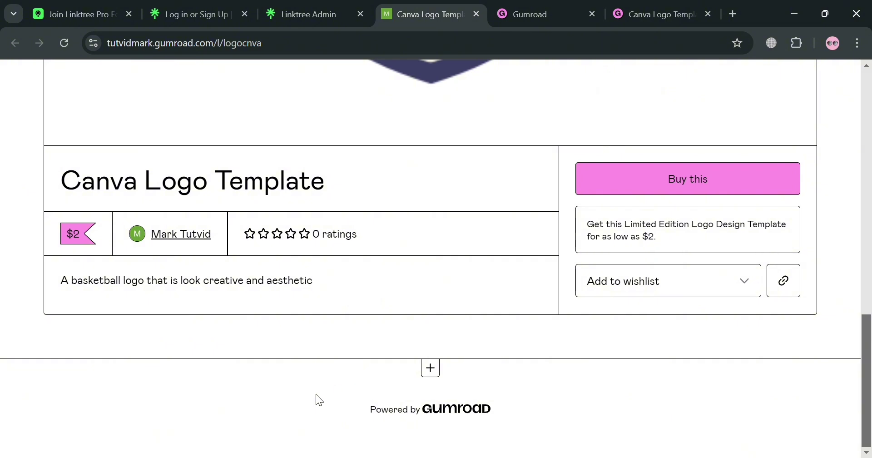
{"action": "scroll", "coordinate": [710, 227], "scroll_direction": "up", "scroll_amount": 3}
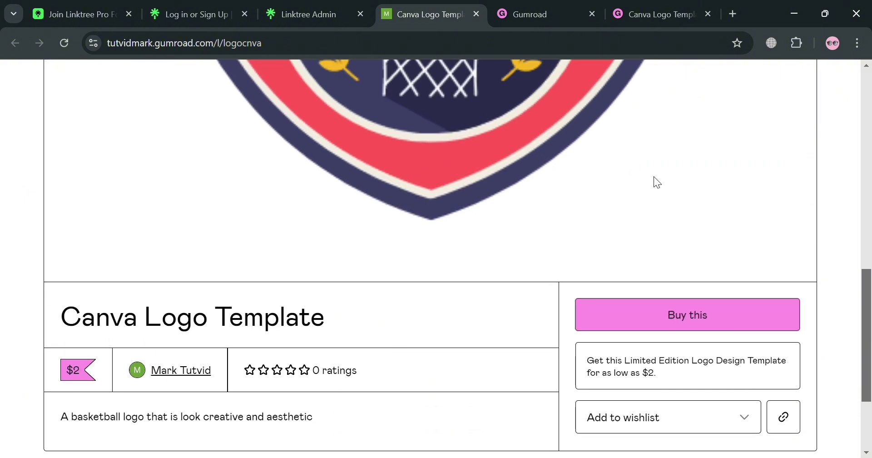
Switch to the Gumroad seller dashboard and review the balance and earnings on the Payouts page.
{"action": "left_click", "coordinate": [577, 12]}
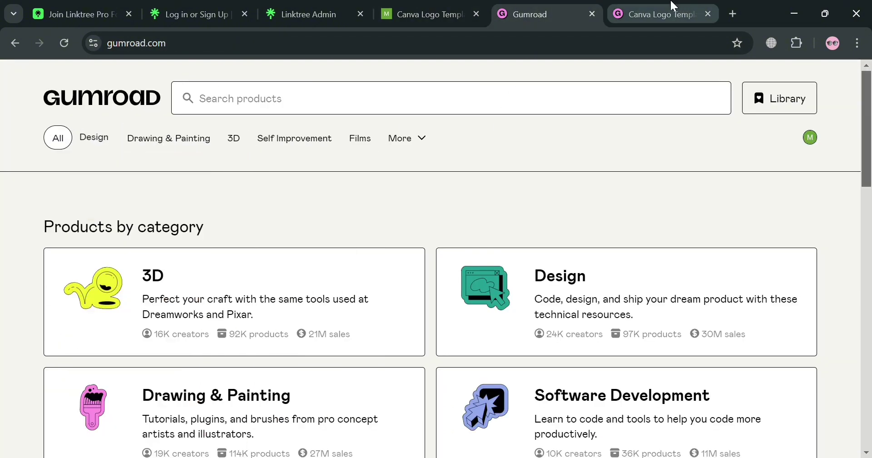
{"action": "left_click", "coordinate": [673, 6]}
{"action": "scroll", "coordinate": [74, 282], "scroll_direction": "down", "scroll_amount": 3}
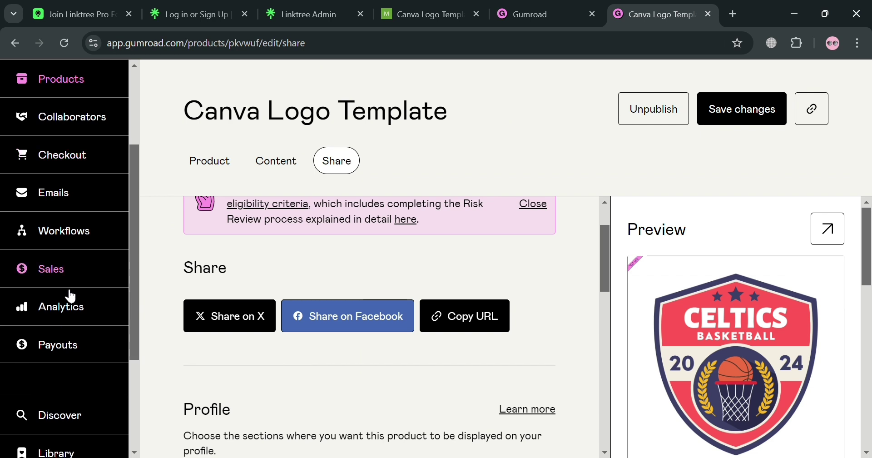
{"action": "left_click", "coordinate": [54, 344]}
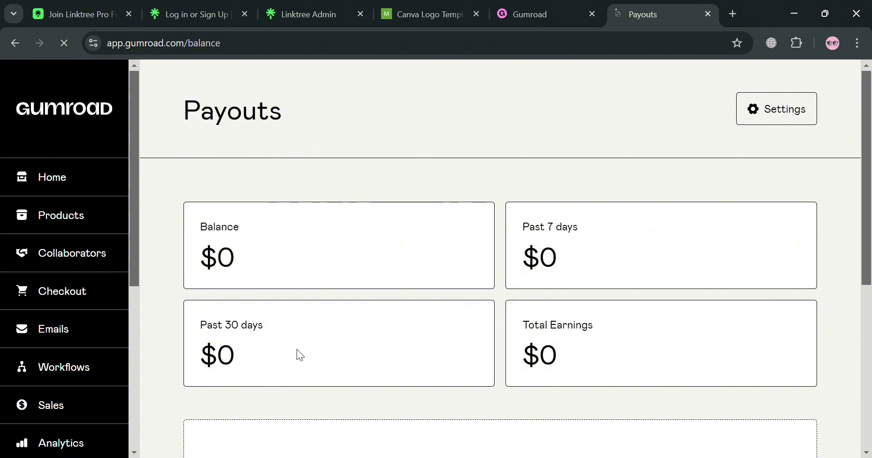
{"action": "scroll", "coordinate": [301, 356], "scroll_direction": "down", "scroll_amount": 6}
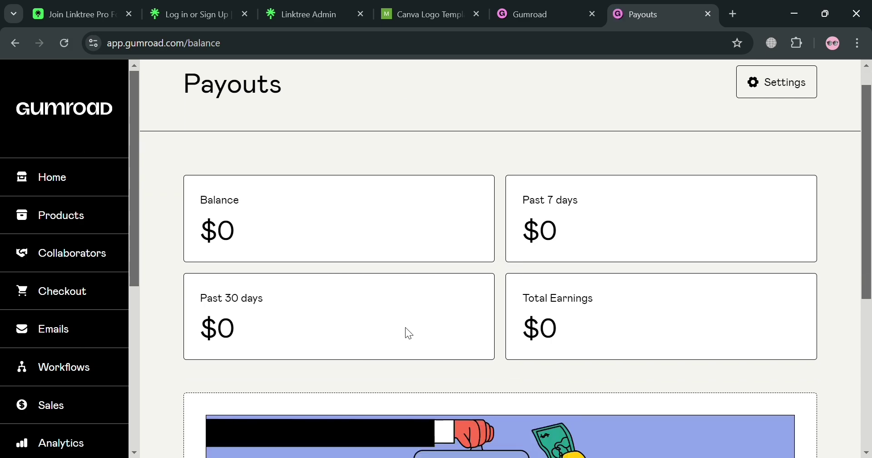
{"action": "scroll", "coordinate": [380, 386], "scroll_direction": "up", "scroll_amount": 6}
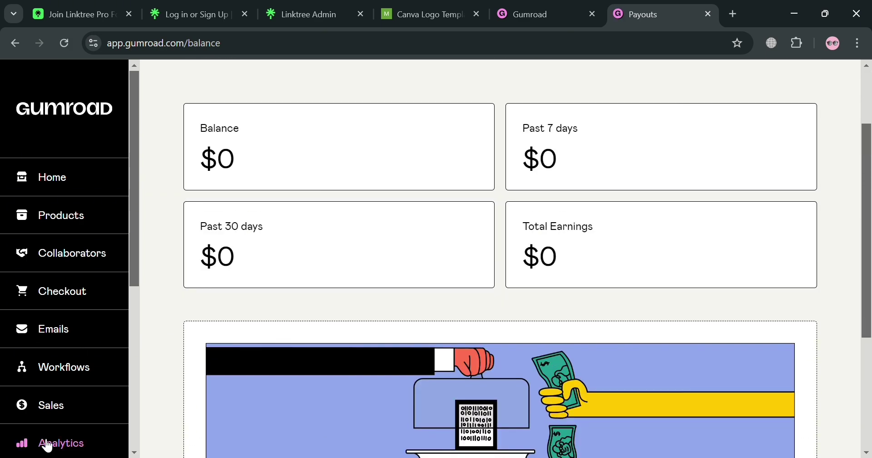
Review the Gumroad Sales page and return to the Linktree shop.
{"action": "scroll", "coordinate": [66, 315], "scroll_direction": "down", "scroll_amount": 3}
{"action": "left_click", "coordinate": [55, 272]}
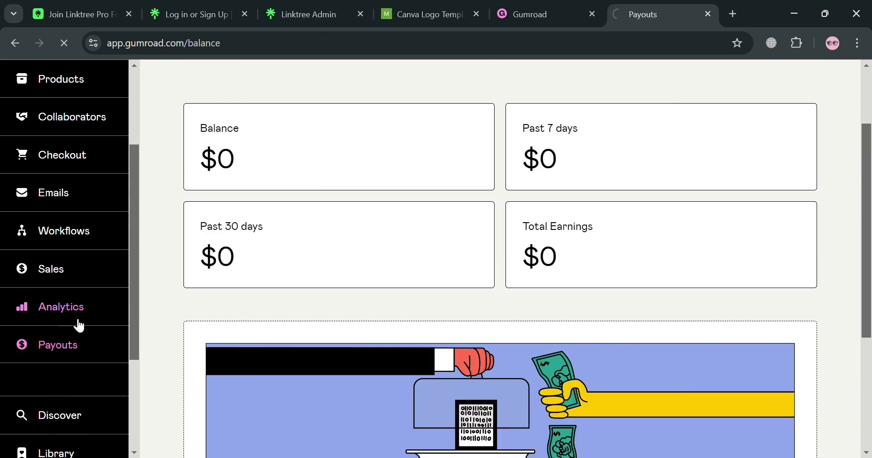
{"action": "scroll", "coordinate": [318, 377], "scroll_direction": "down", "scroll_amount": 2}
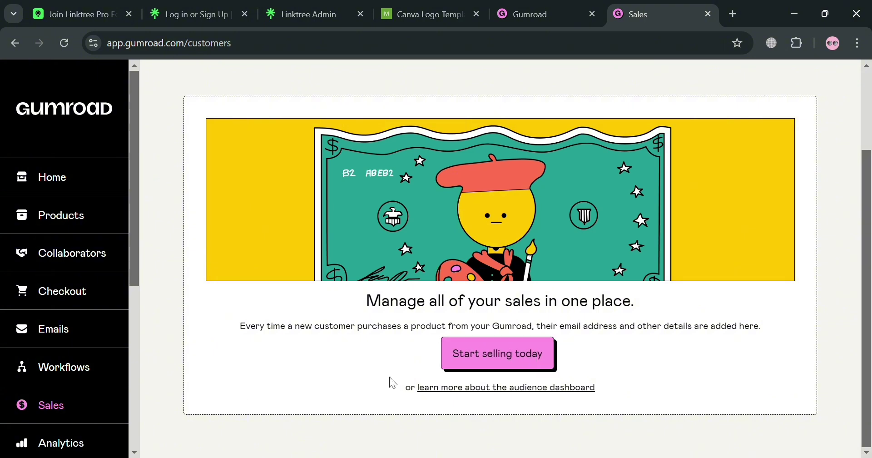
{"action": "scroll", "coordinate": [100, 396], "scroll_direction": "down", "scroll_amount": 5}
{"action": "scroll", "coordinate": [95, 391], "scroll_direction": "up", "scroll_amount": 5}
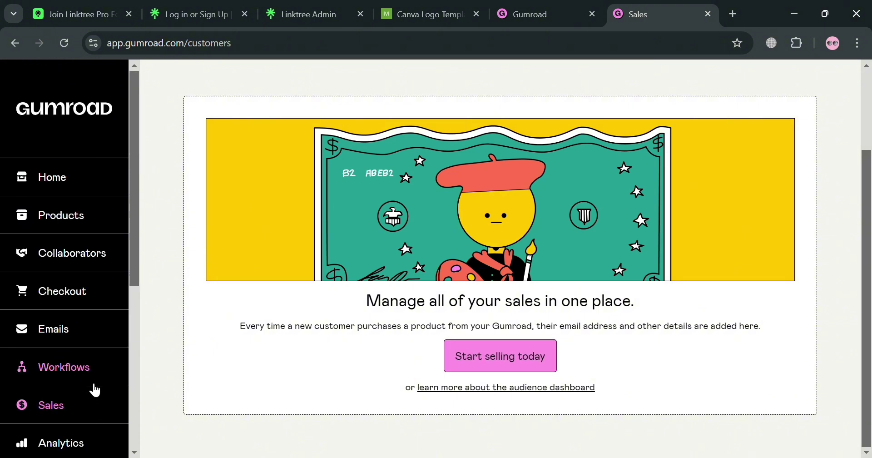
{"action": "scroll", "coordinate": [57, 334], "scroll_direction": "down", "scroll_amount": 5}
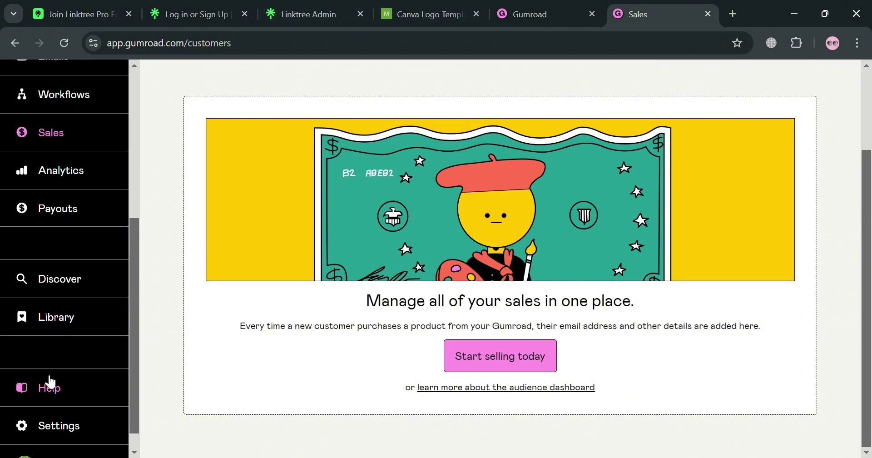
{"action": "scroll", "coordinate": [257, 268], "scroll_direction": "up", "scroll_amount": 3}
{"action": "scroll", "coordinate": [91, 200], "scroll_direction": "up", "scroll_amount": 5}
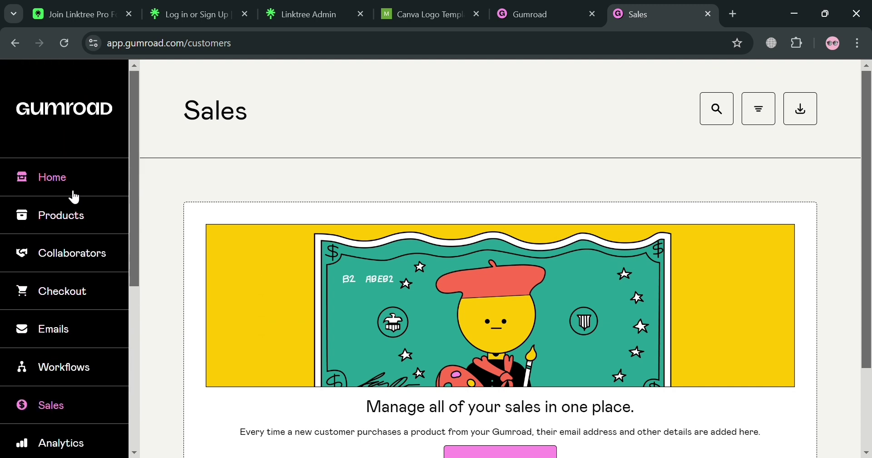
{"action": "left_click", "coordinate": [304, 6]}
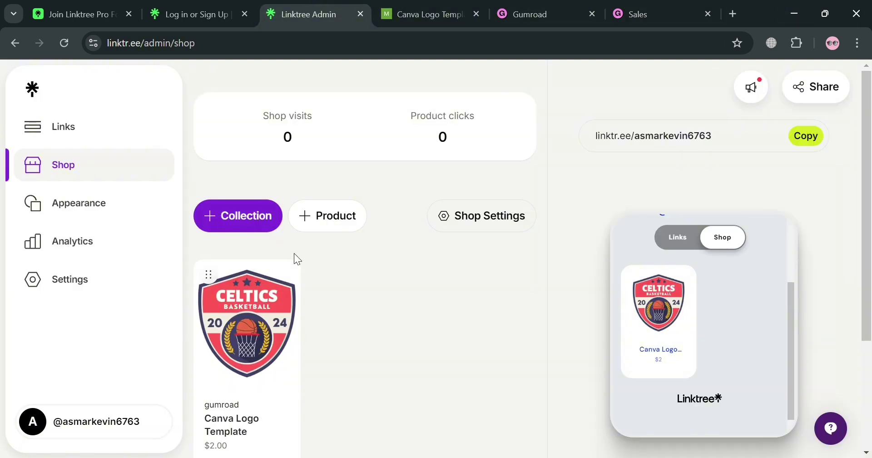